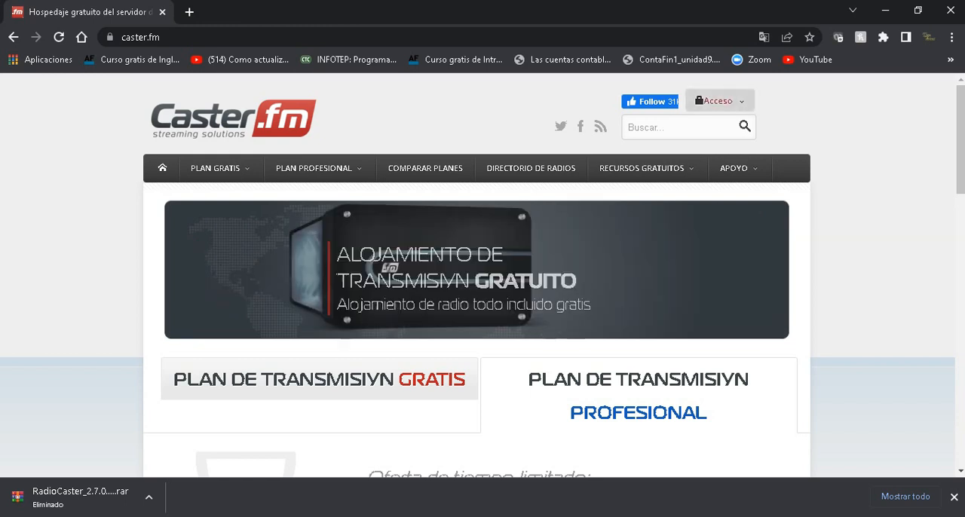
# Log in to the free account control panel with the username, account password and captcha code, and dismiss the discount offer.
pyautogui.moveTo(720, 101)
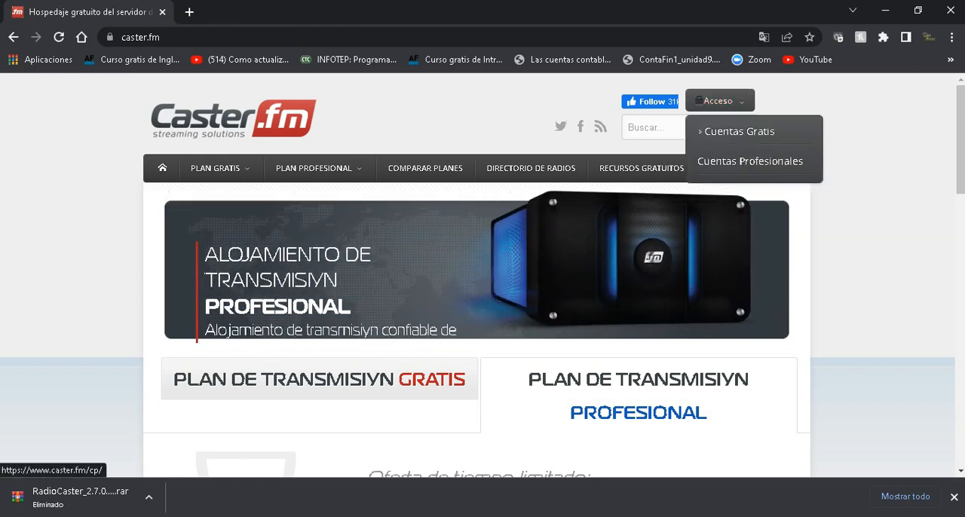
pyautogui.click(739, 131)
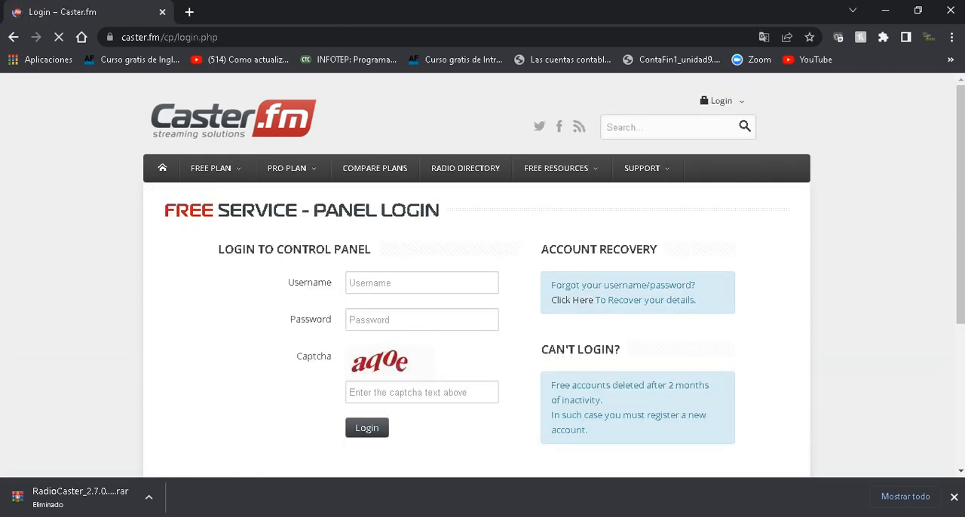
pyautogui.click(422, 282)
pyautogui.write('tuto')
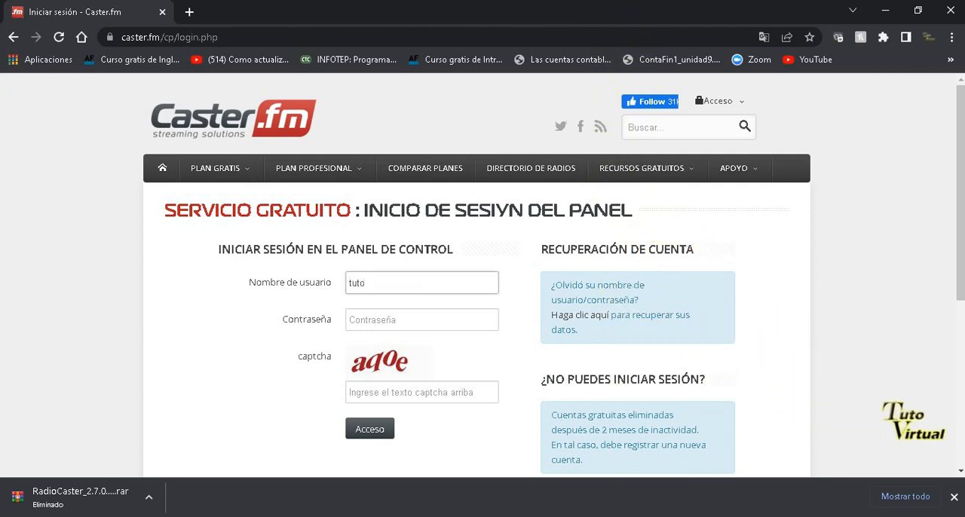
pyautogui.click(421, 320)
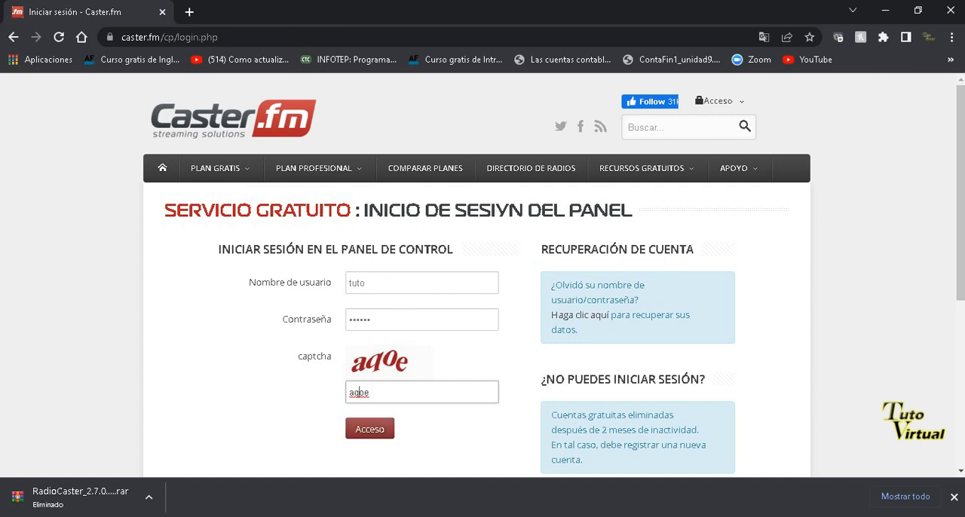
pyautogui.press('Return')
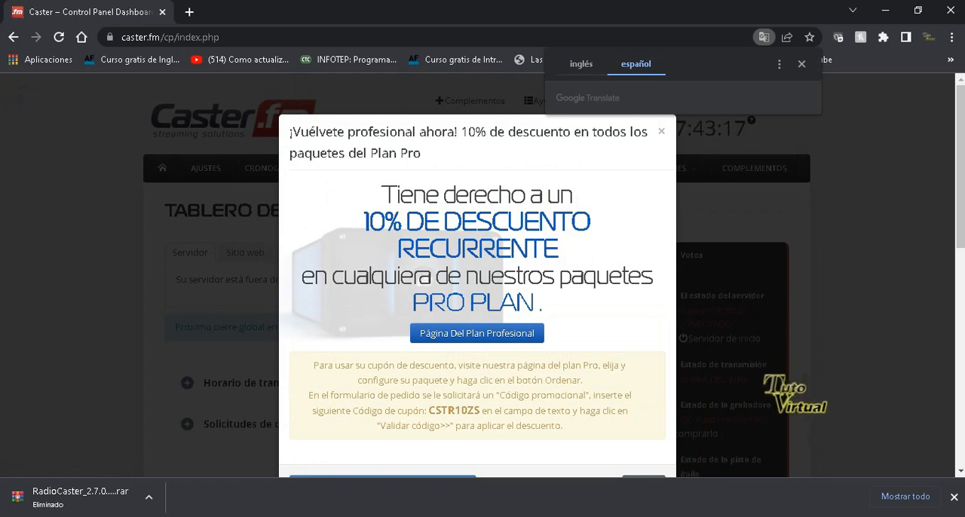
pyautogui.press('Escape')
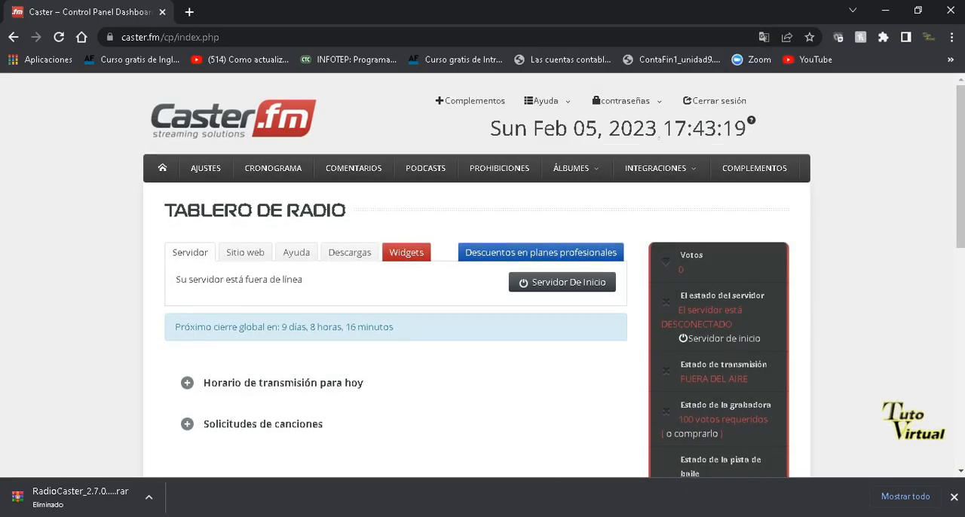
# Examine the radio dashboard and the radio details section of the settings page.
pyautogui.scroll(-2, 476, 275)
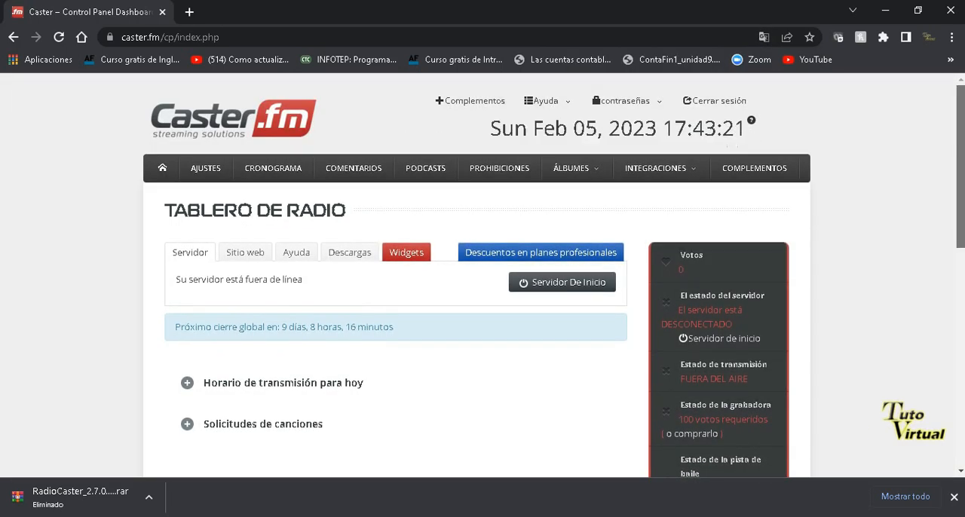
pyautogui.scroll(1, 476, 275)
pyautogui.scroll(1, 476, 276)
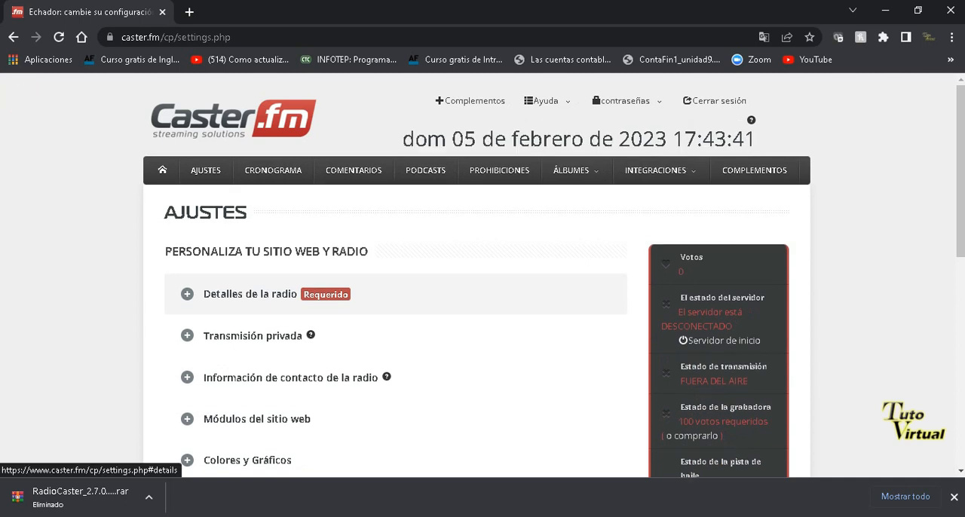
pyautogui.click(250, 293)
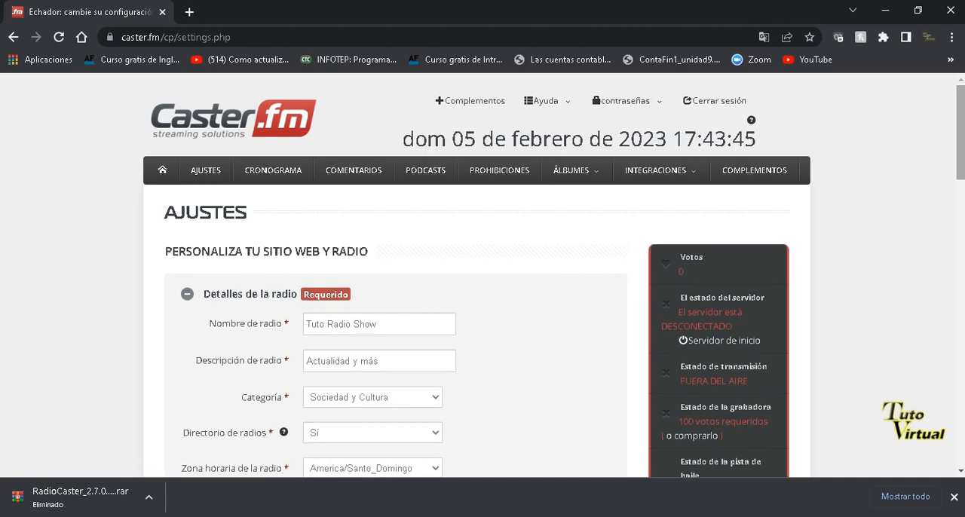
pyautogui.scroll(-2, 482, 301)
pyautogui.scroll(-3, 483, 302)
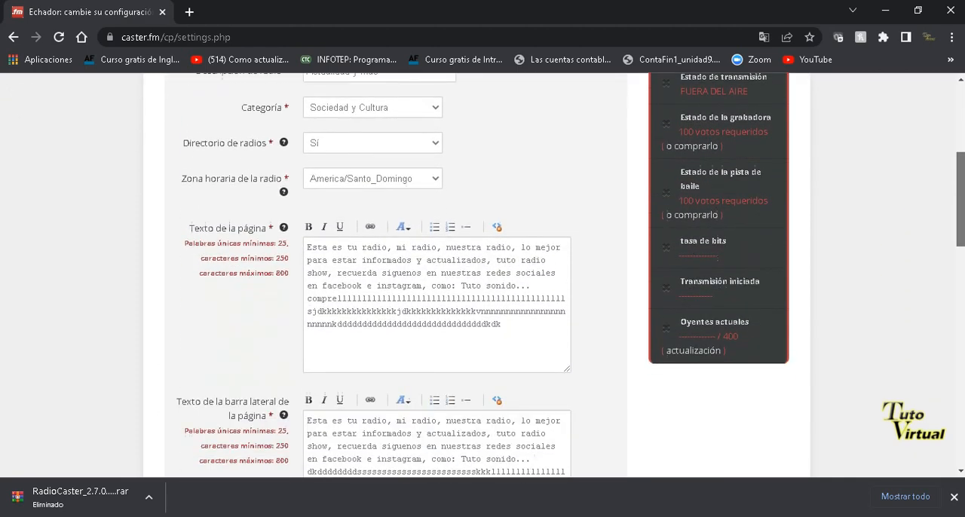
pyautogui.scroll(5, 482, 302)
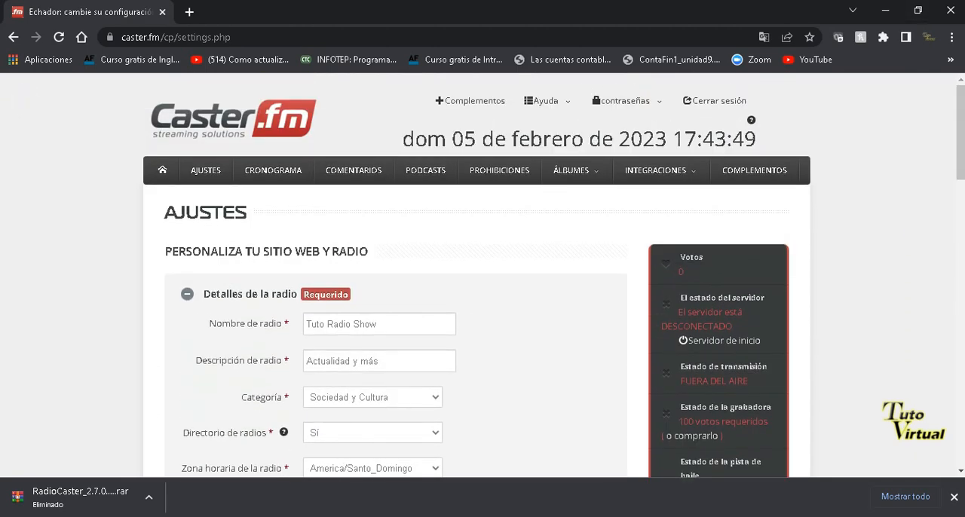
pyautogui.click(249, 294)
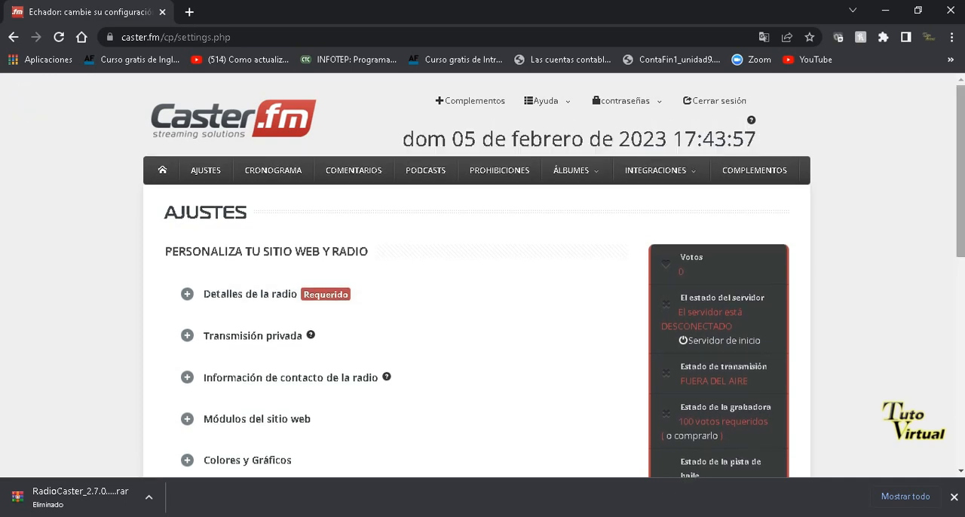
pyautogui.scroll(-1, 483, 302)
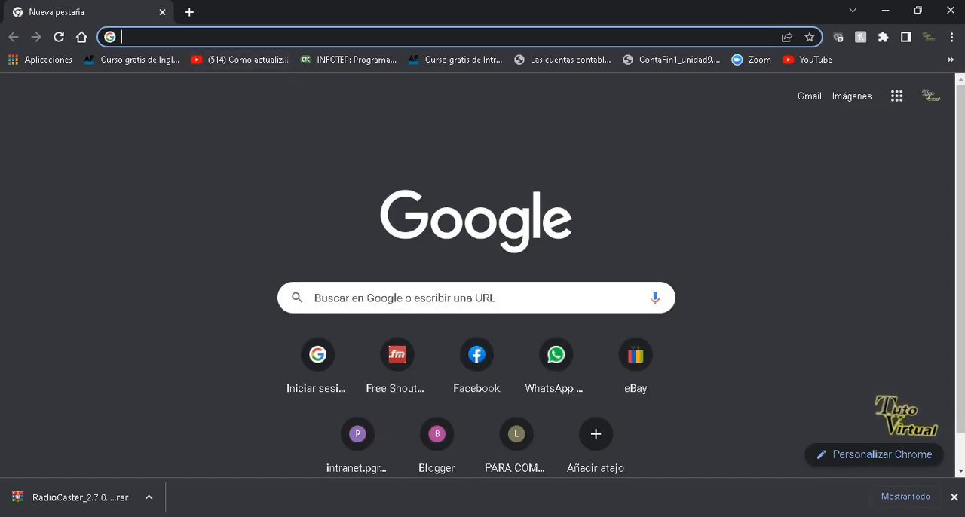
# Open the copied MEGA download link for the RadioCaster archive.
pyautogui.click(214, 38)
pyautogui.rightClick(214, 38)
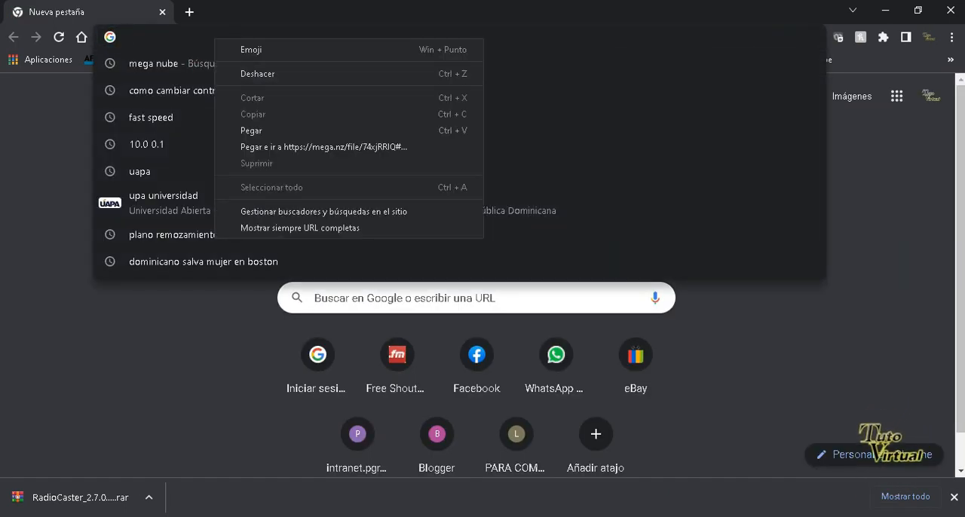
pyautogui.click(252, 131)
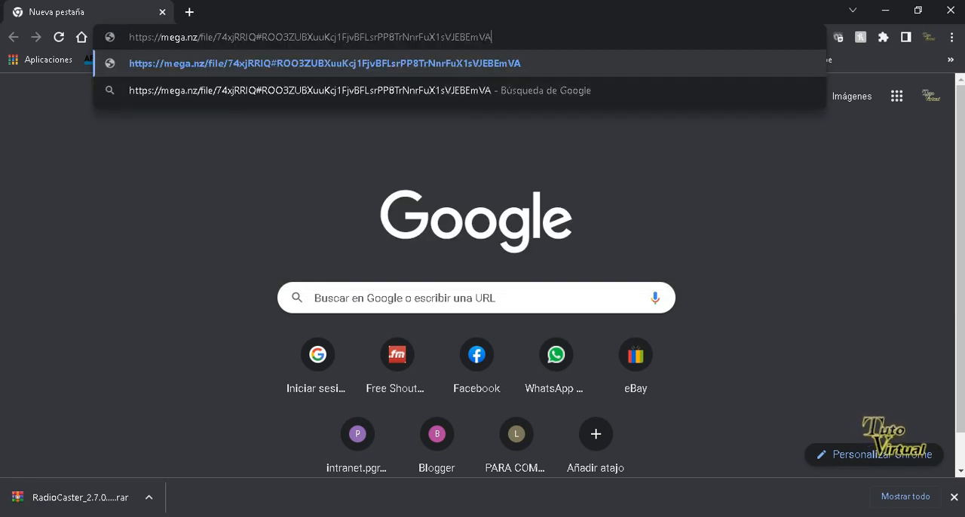
pyautogui.press('Return')
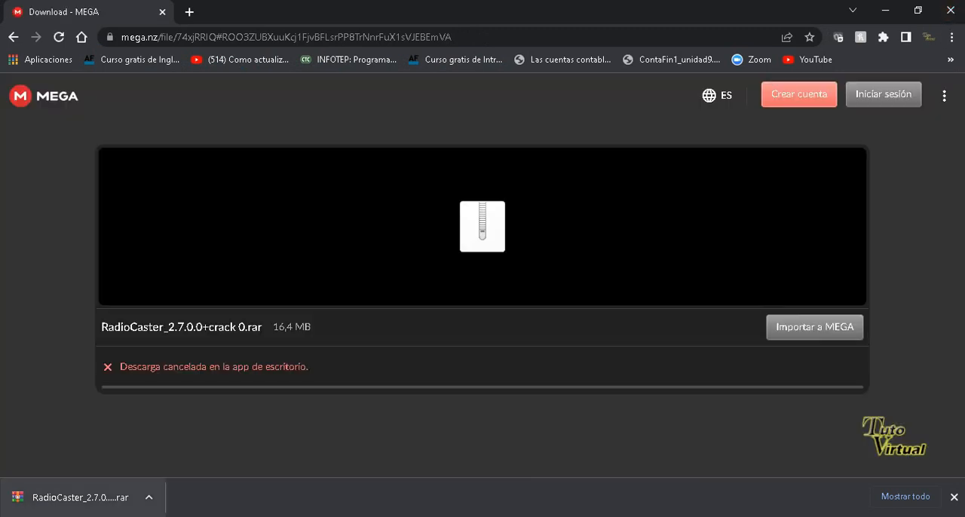
# Try to locate the downloaded RadioCaster archive from the browser, and switch to the Radio Caster folder in File Explorer.
pyautogui.rightClick(80, 493)
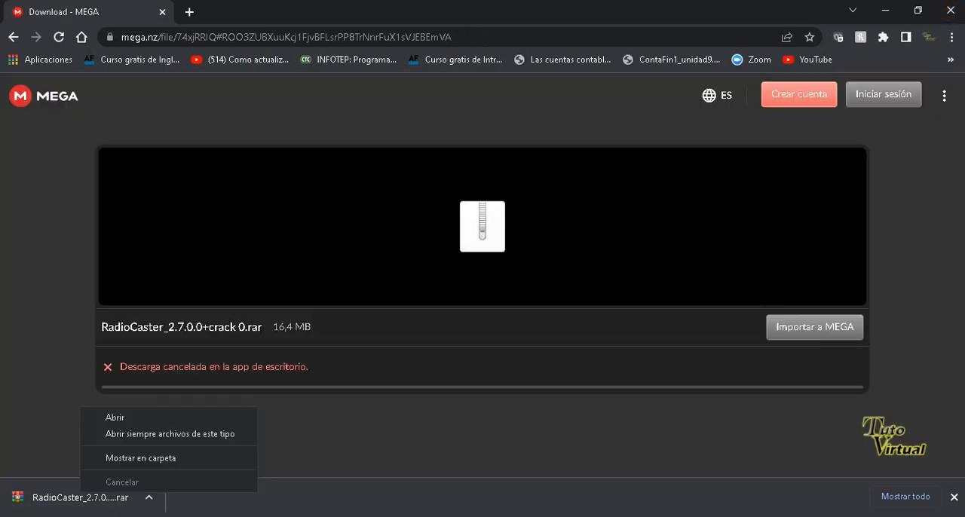
pyautogui.click(141, 457)
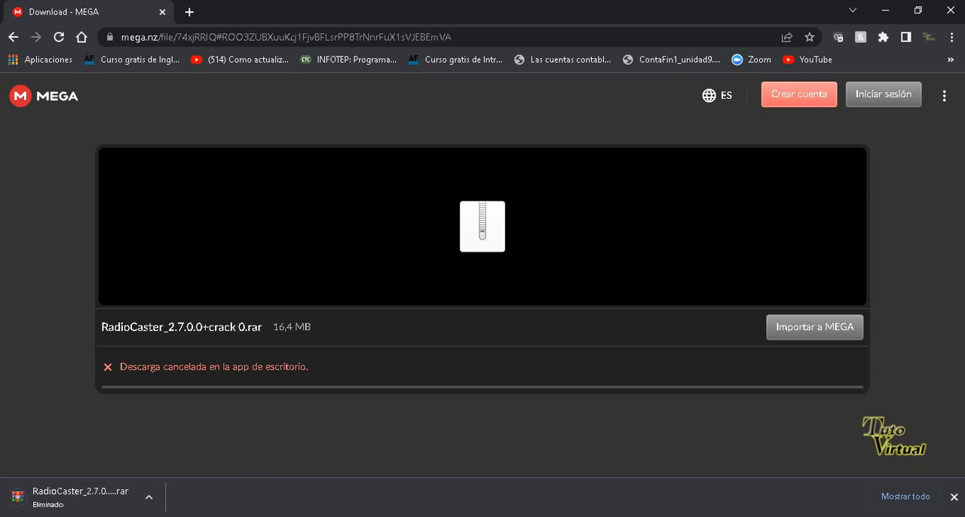
pyautogui.click(148, 496)
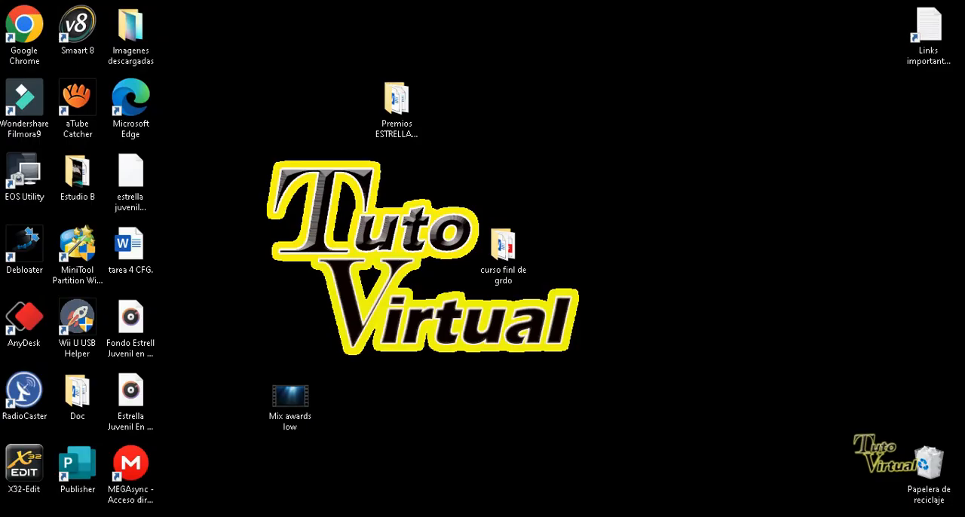
pyautogui.moveTo(343, 516)
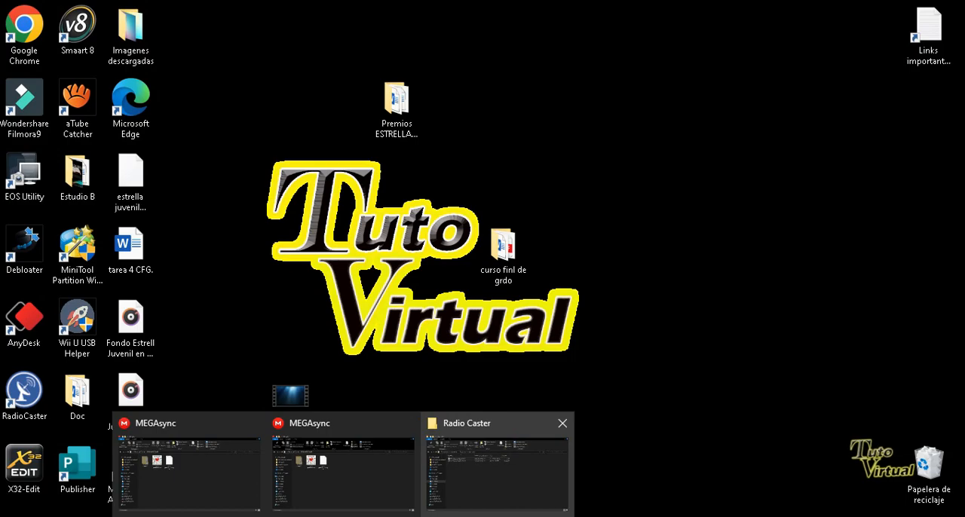
pyautogui.click(498, 464)
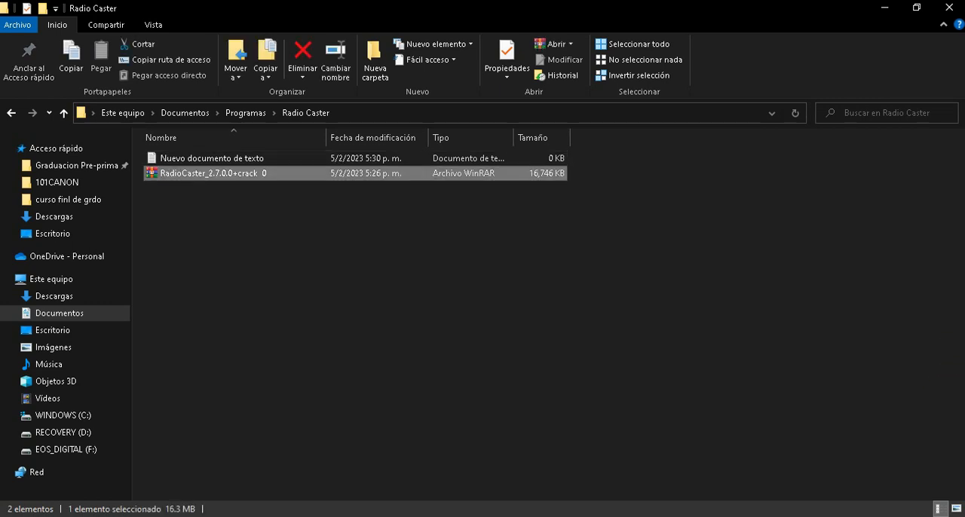
# Extract the RadioCaster_2.7.0.0+crack 0 archive into the current folder and open the extracted folder.
pyautogui.rightClick(188, 173)
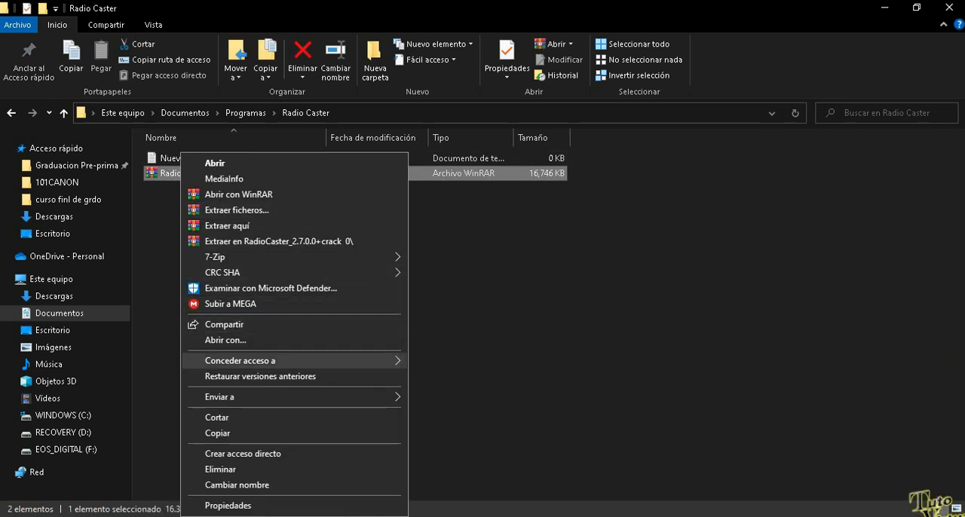
pyautogui.click(227, 225)
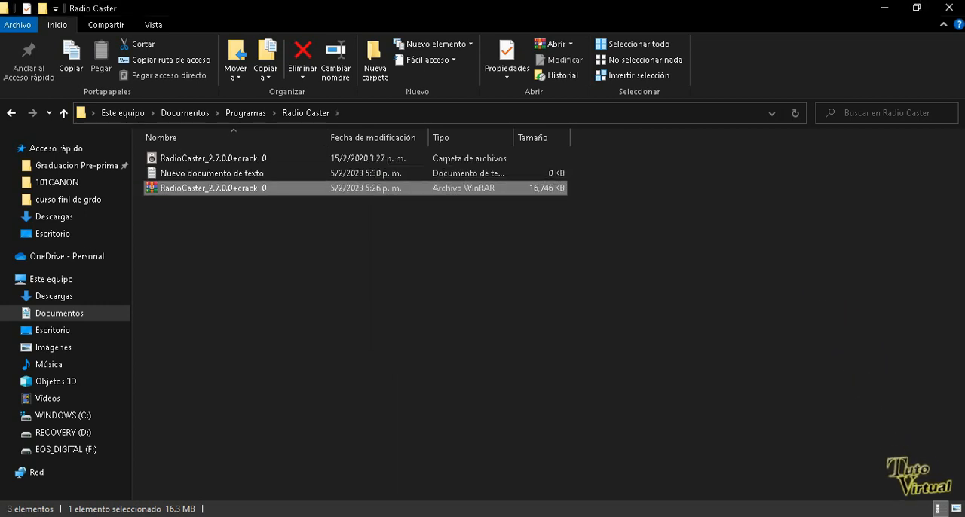
pyautogui.moveTo(232, 159); pyautogui.dragTo(236, 236)
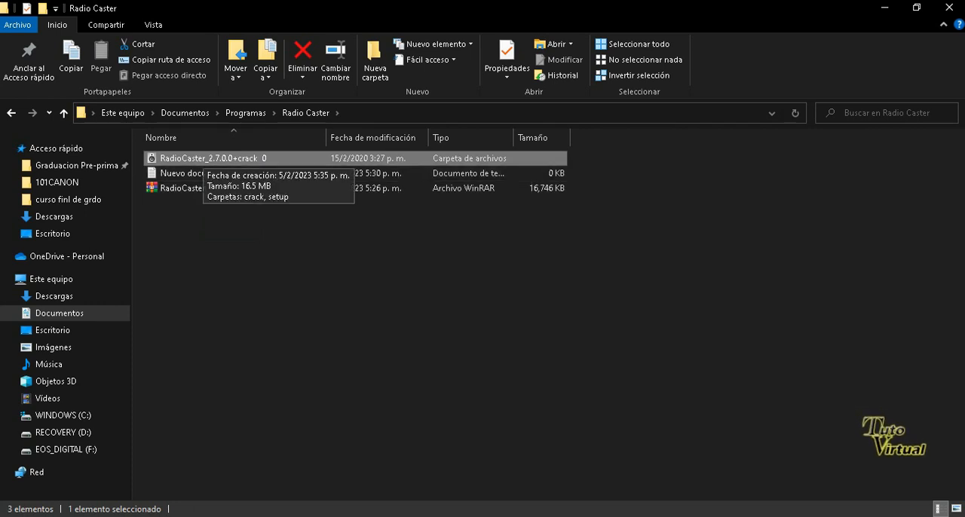
pyautogui.doubleClick(203, 157)
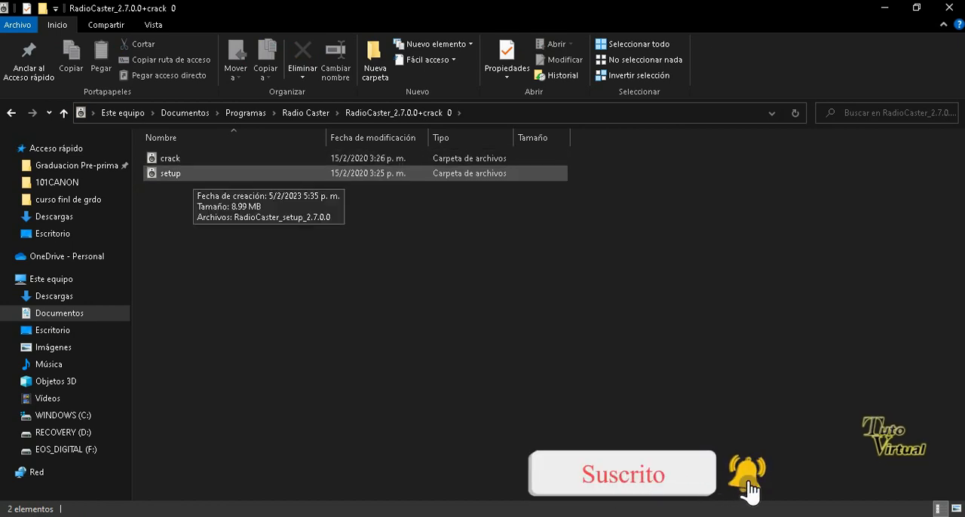
# Run RadioCaster_setup_2.7.0.0 from the setup folder as administrator with Español as the language, and exit the installation wizard.
pyautogui.rightClick(191, 174)
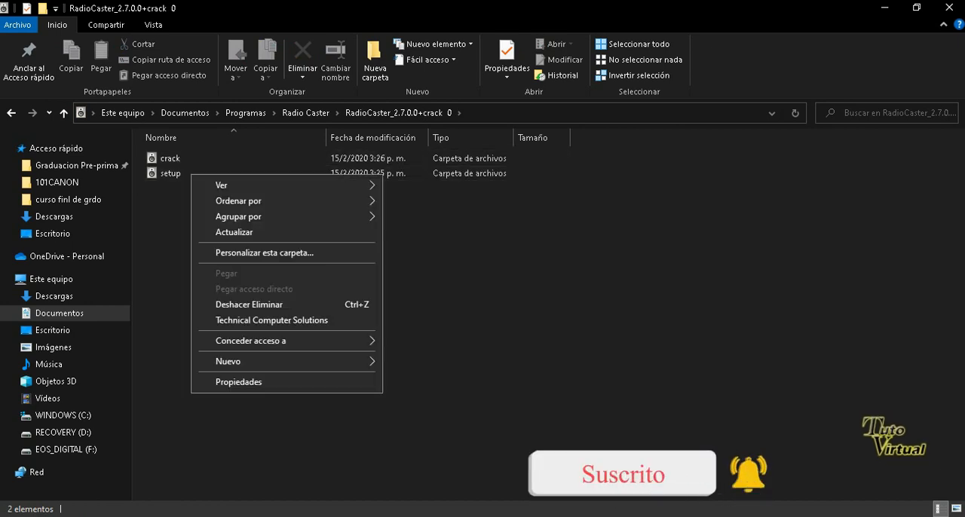
pyautogui.click(172, 173)
pyautogui.rightClick(175, 171)
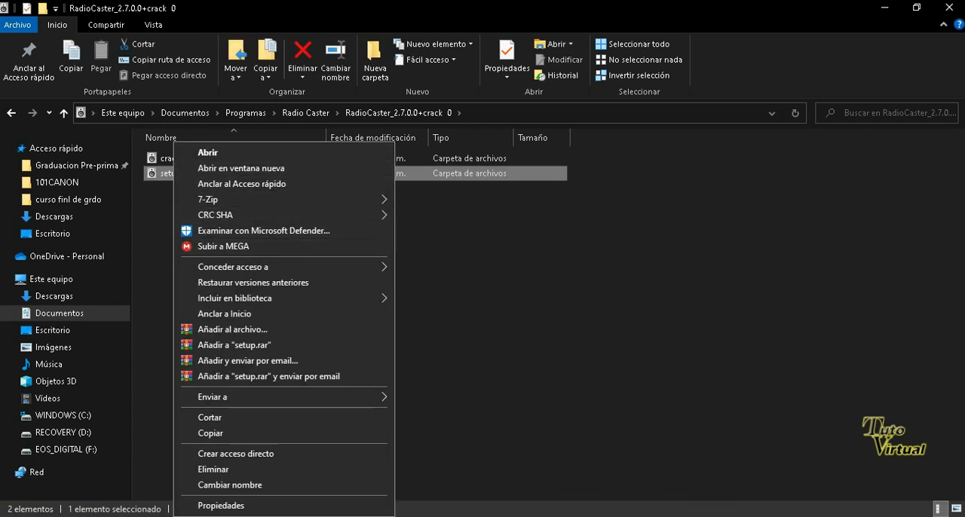
pyautogui.doubleClick(169, 173)
pyautogui.rightClick(178, 158)
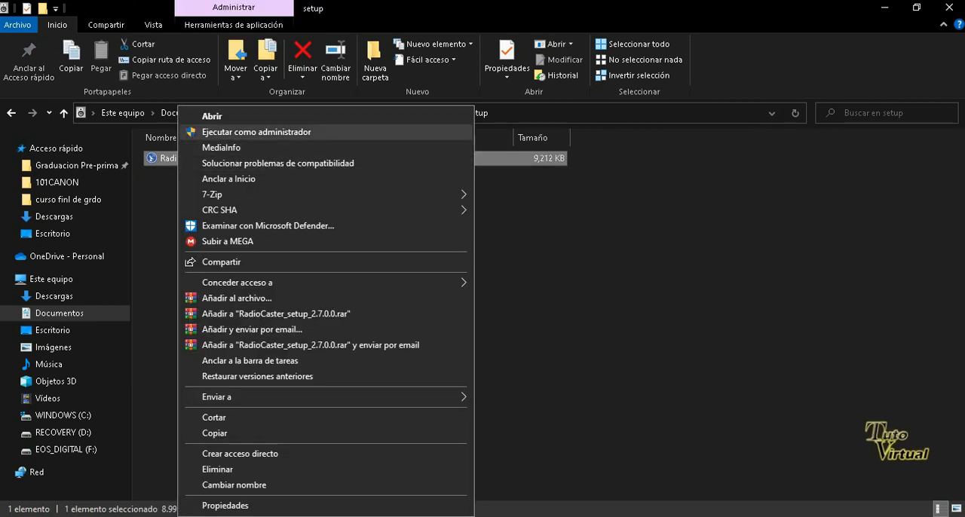
pyautogui.click(257, 131)
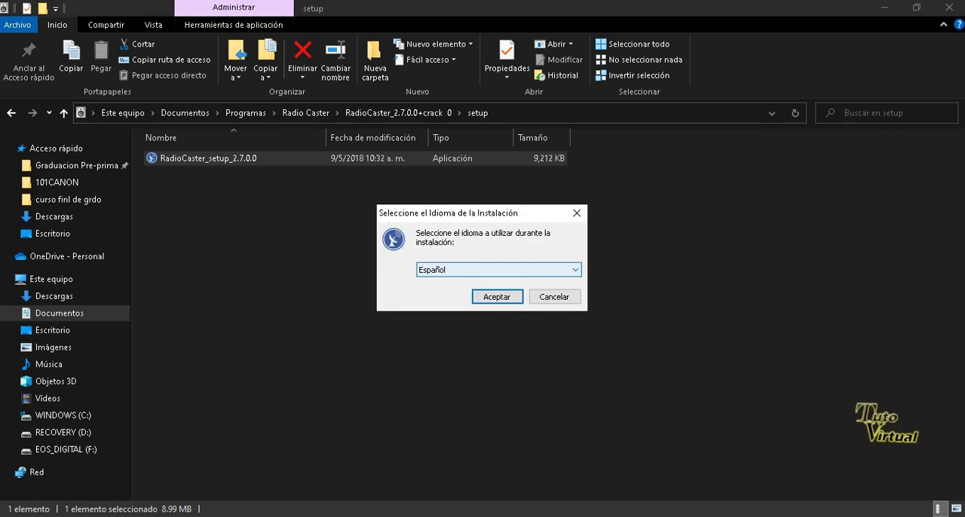
pyautogui.press('Return')
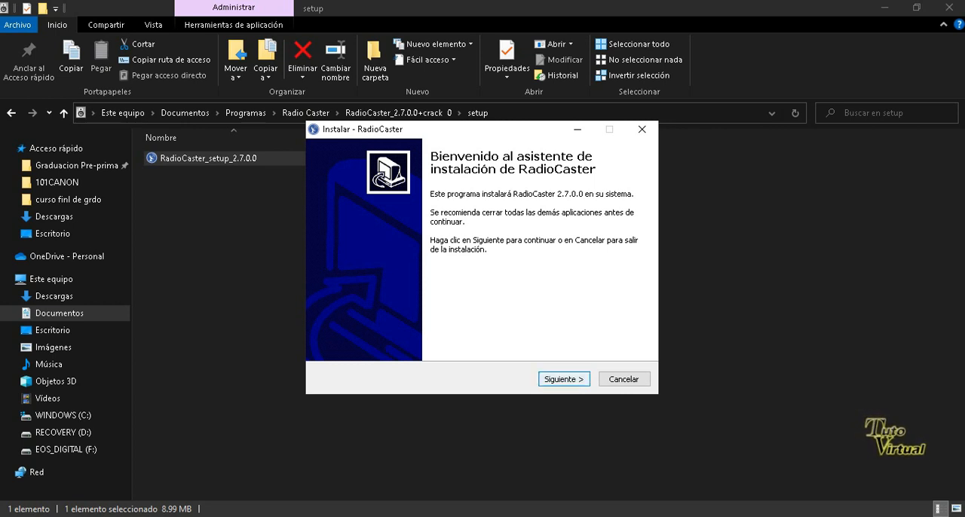
pyautogui.click(623, 378)
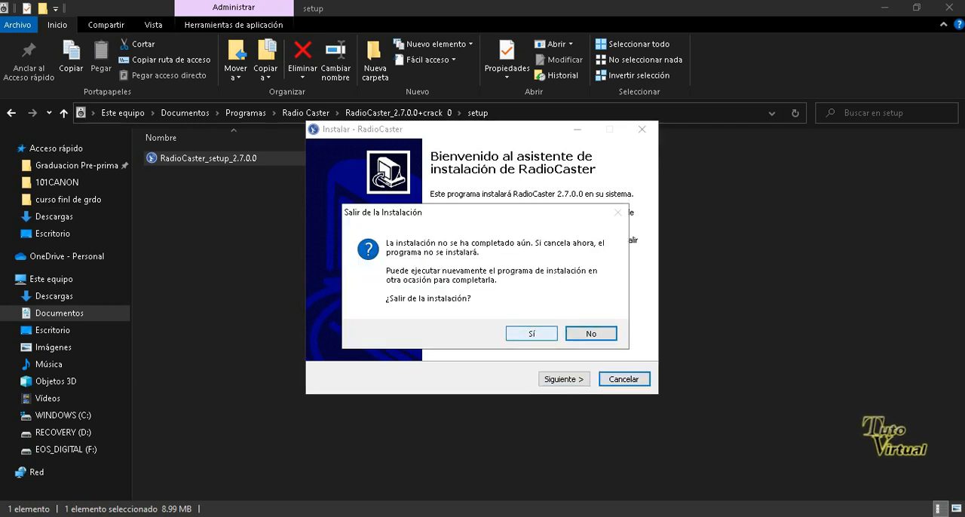
pyautogui.click(531, 333)
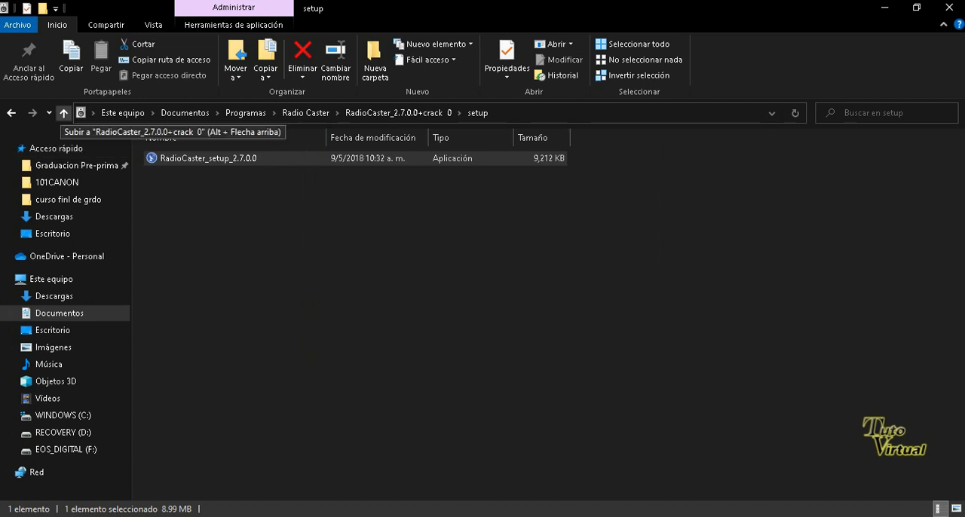
# Copy the caster application from the crack folder of RadioCaster_2.7.0.0+crack 0 and minimize File Explorer to the desktop.
pyautogui.click(64, 113)
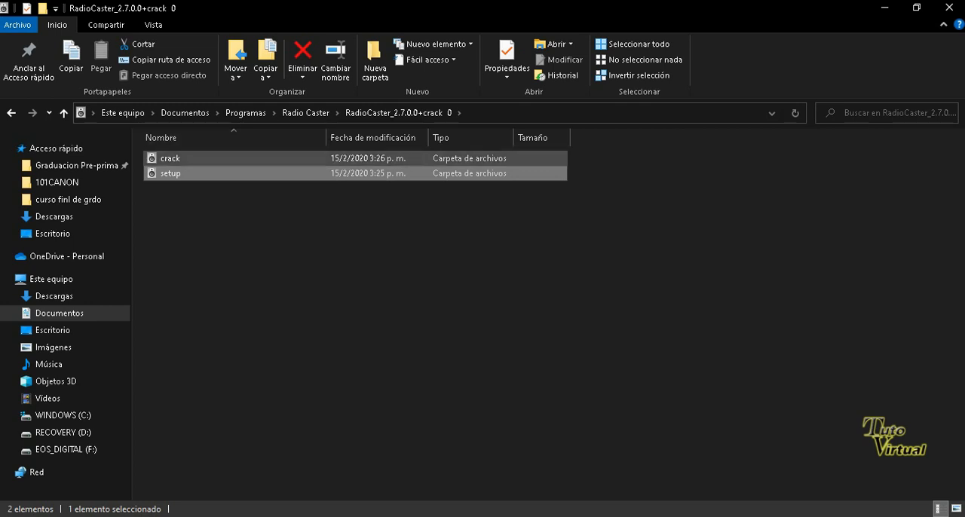
pyautogui.doubleClick(174, 158)
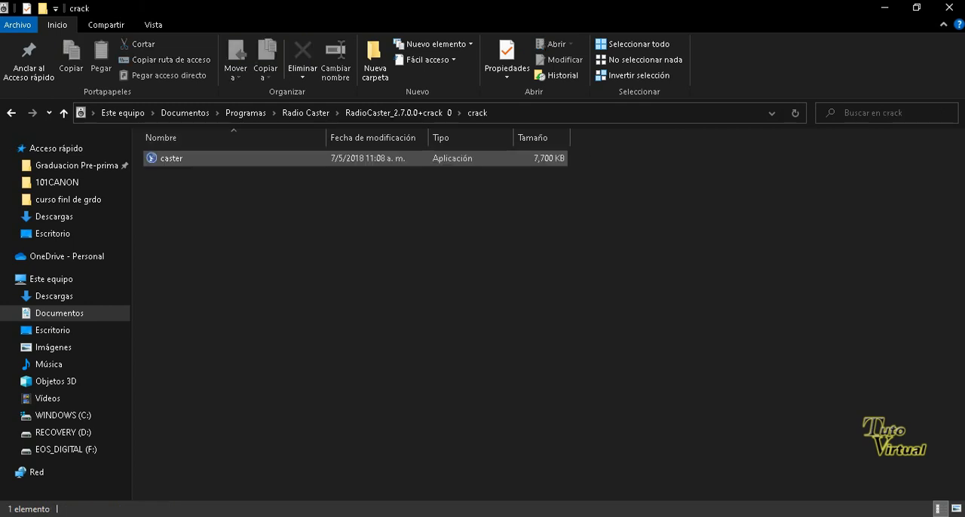
pyautogui.rightClick(174, 157)
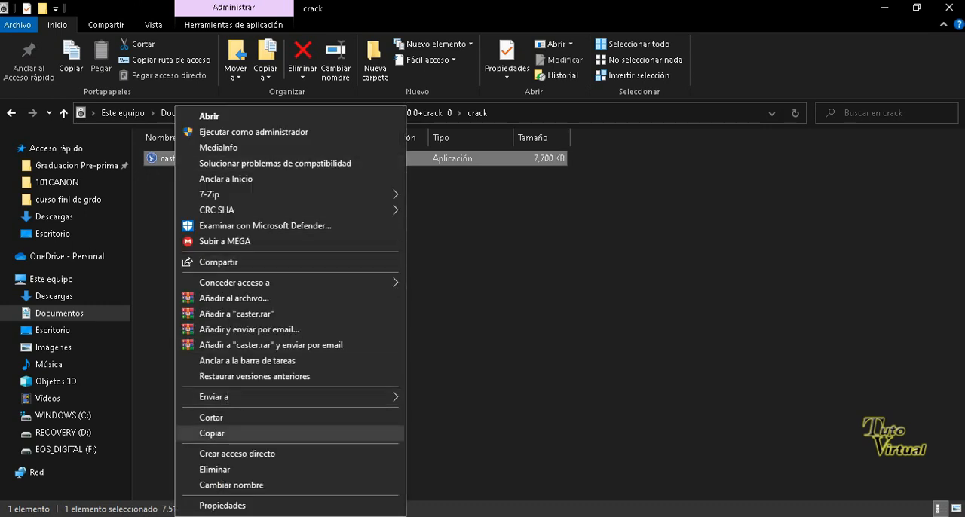
pyautogui.click(211, 433)
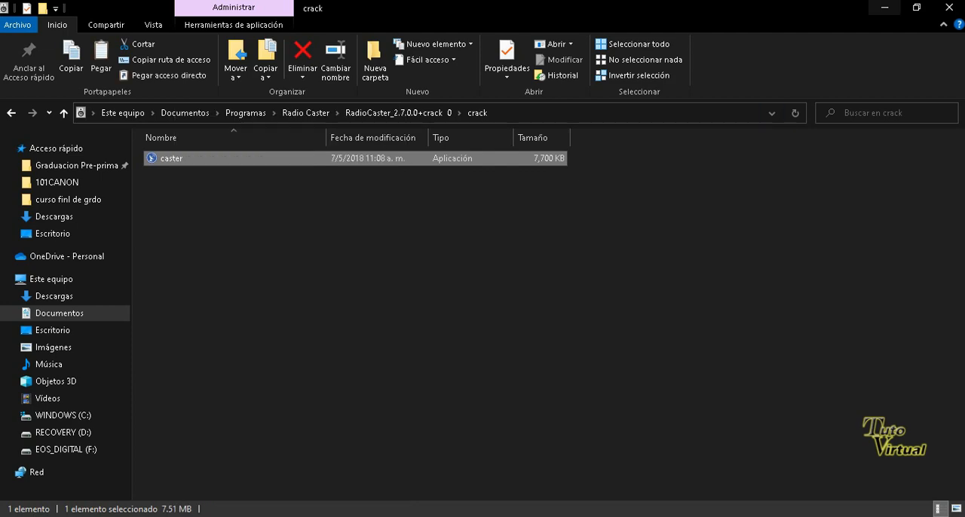
pyautogui.click(879, 7)
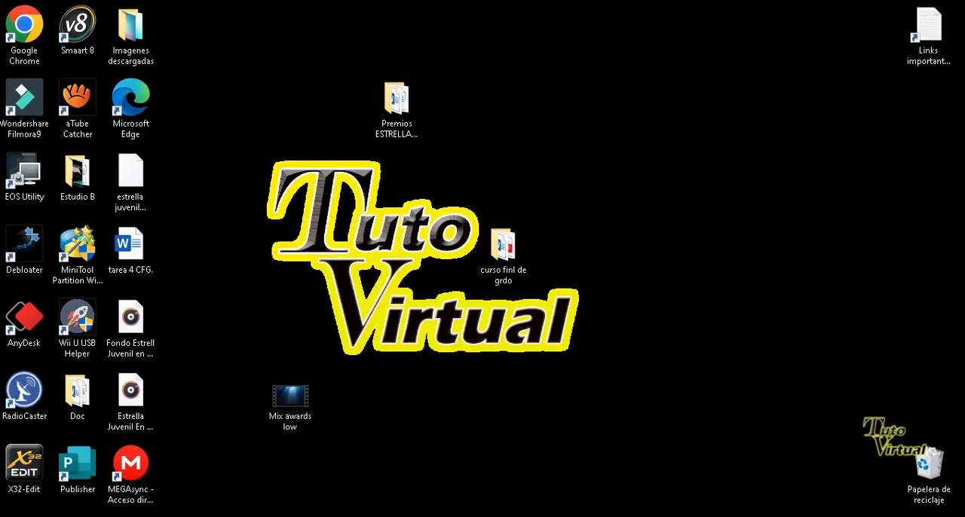
# Open RadioCaster's installation folder and paste the copied caster file, replacing the existing one with administrator permission, and close the folder.
pyautogui.rightClick(21, 392)
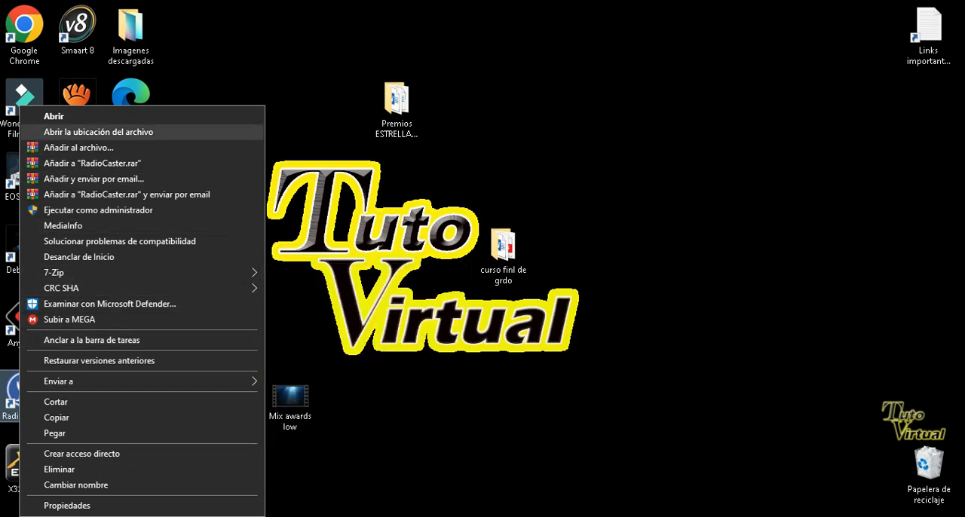
pyautogui.click(98, 131)
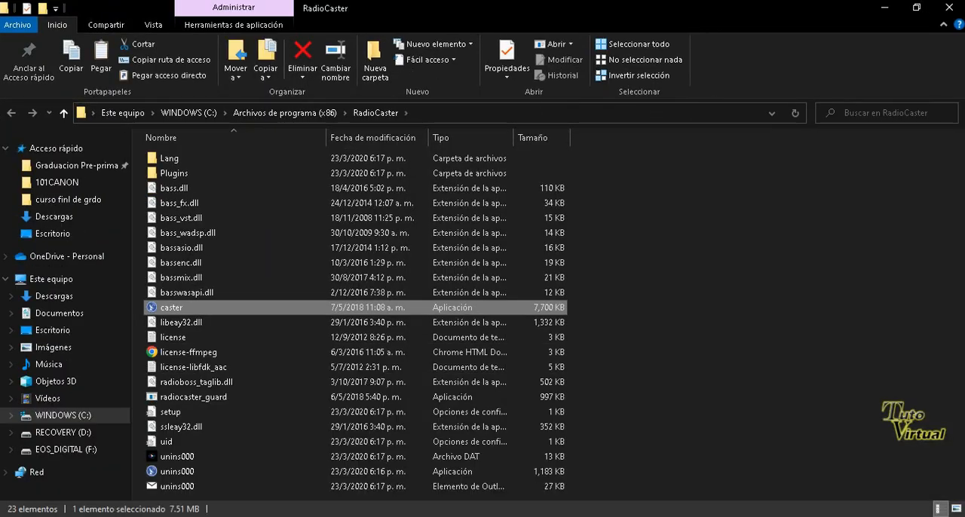
pyautogui.rightClick(705, 314)
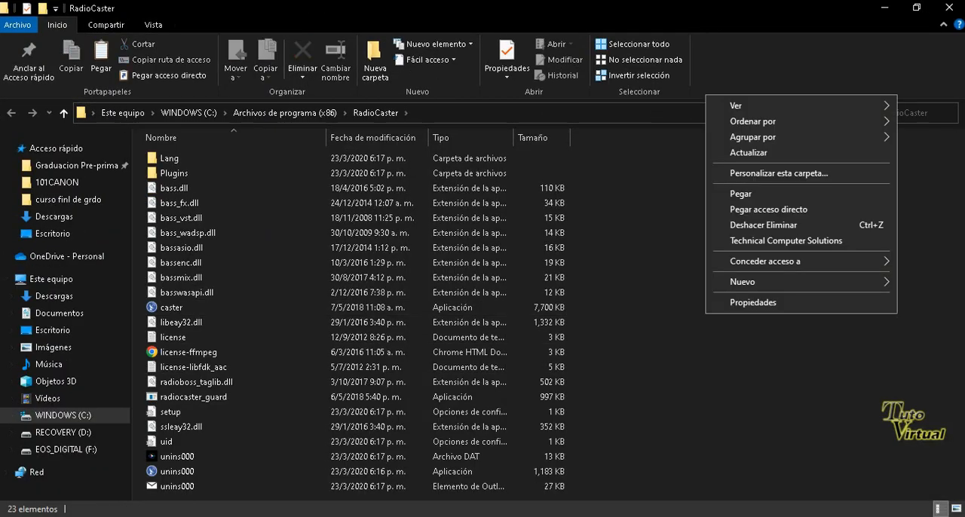
pyautogui.click(741, 193)
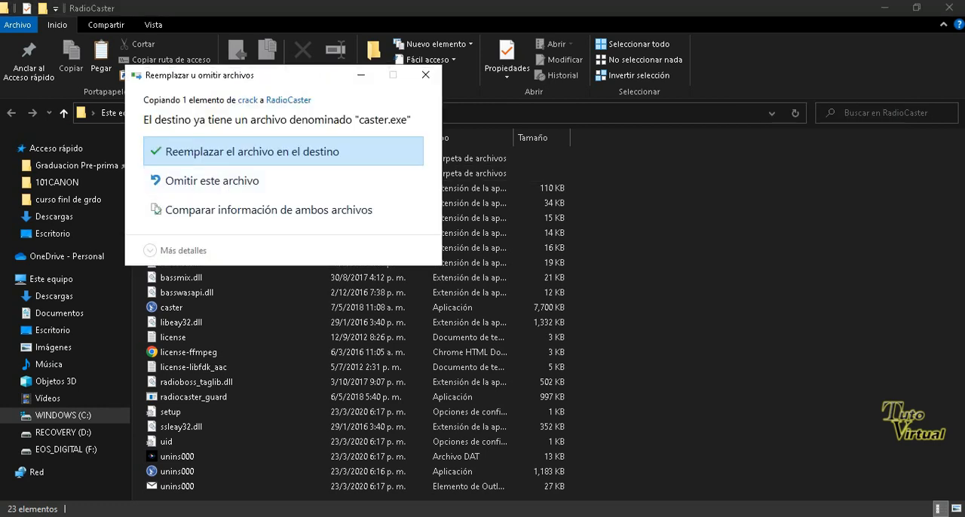
pyautogui.click(253, 151)
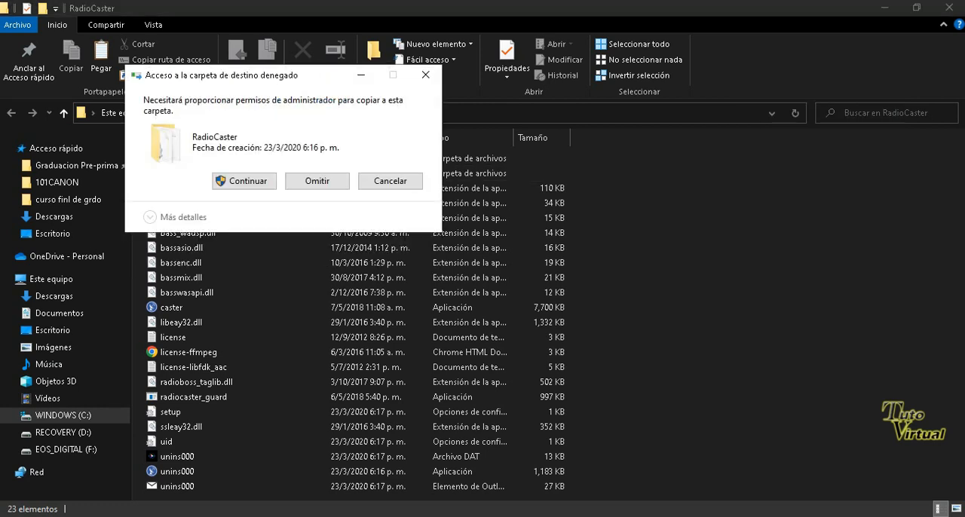
pyautogui.click(243, 181)
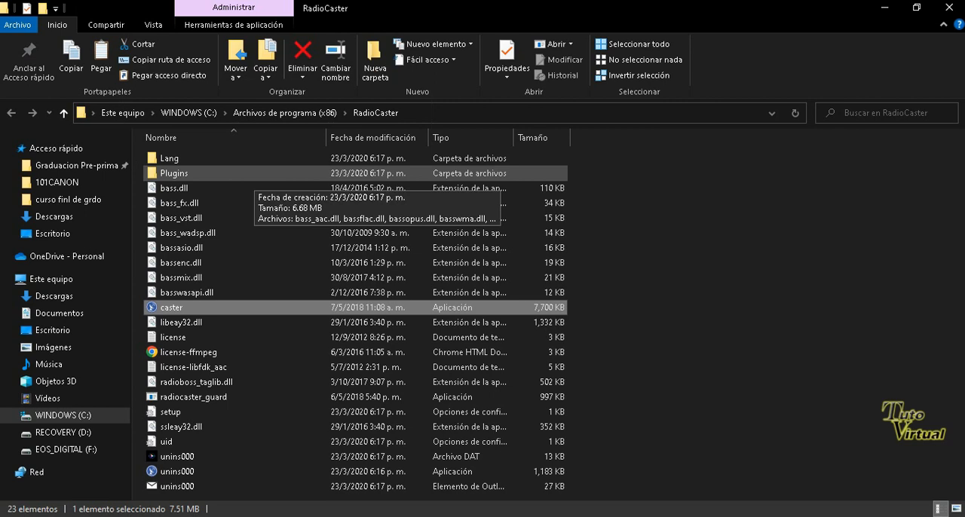
pyautogui.click(948, 7)
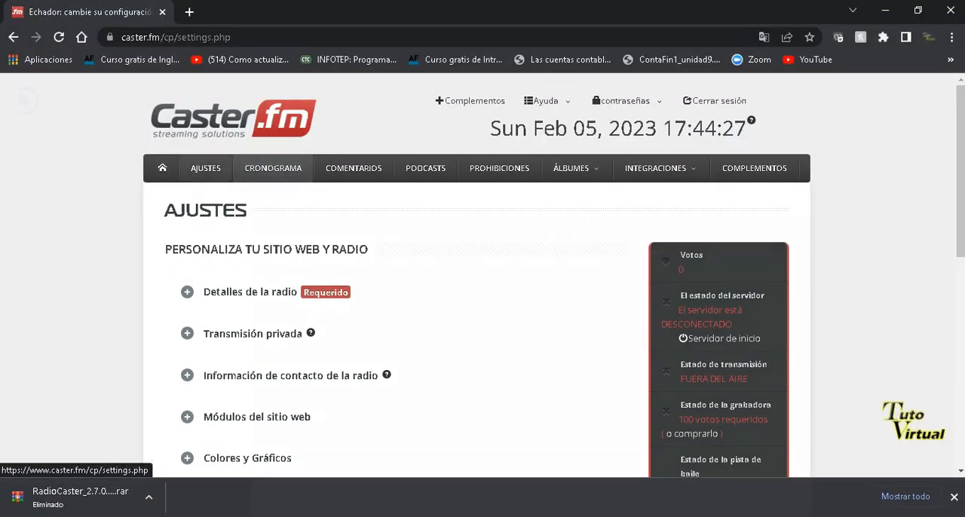
# Open the Caster.fm dashboard home page, and dismiss the browser's download bar and the Pro Plan discount offer.
pyautogui.click(162, 171)
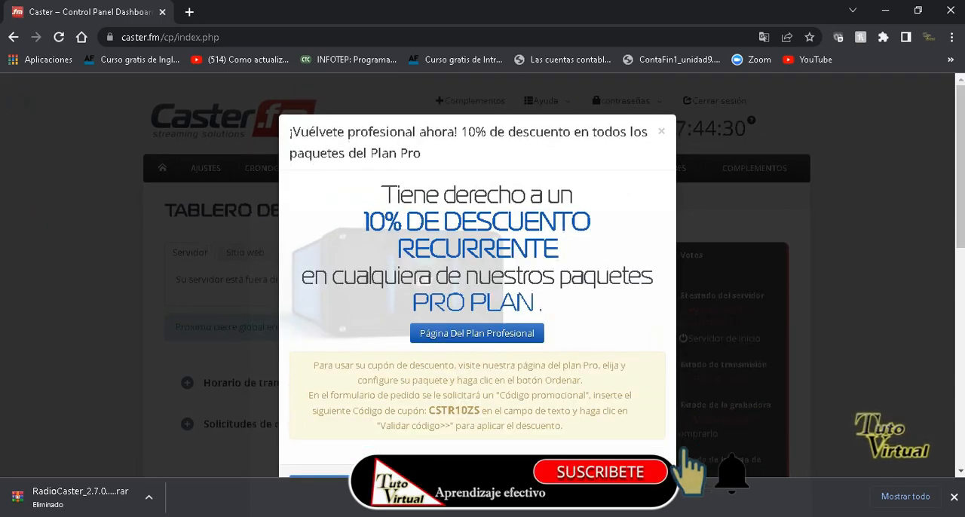
pyautogui.click(954, 497)
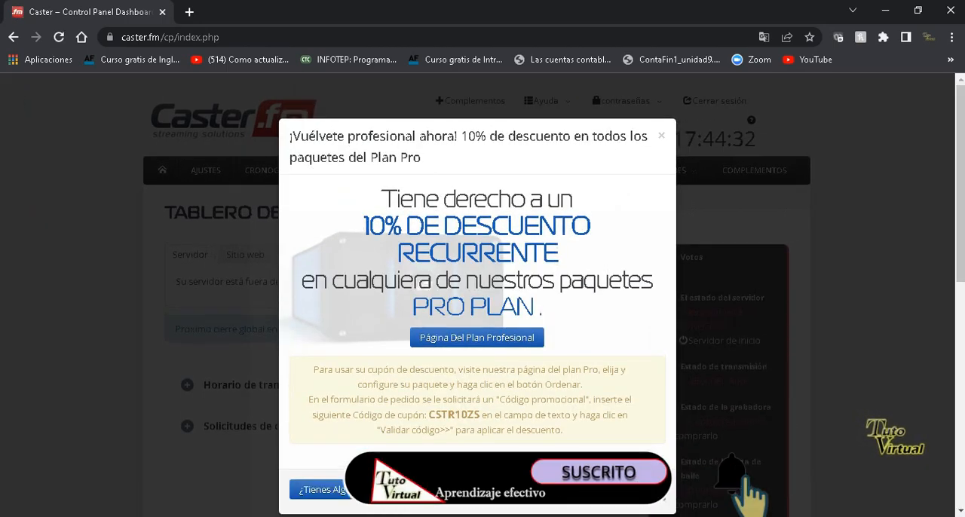
pyautogui.click(661, 136)
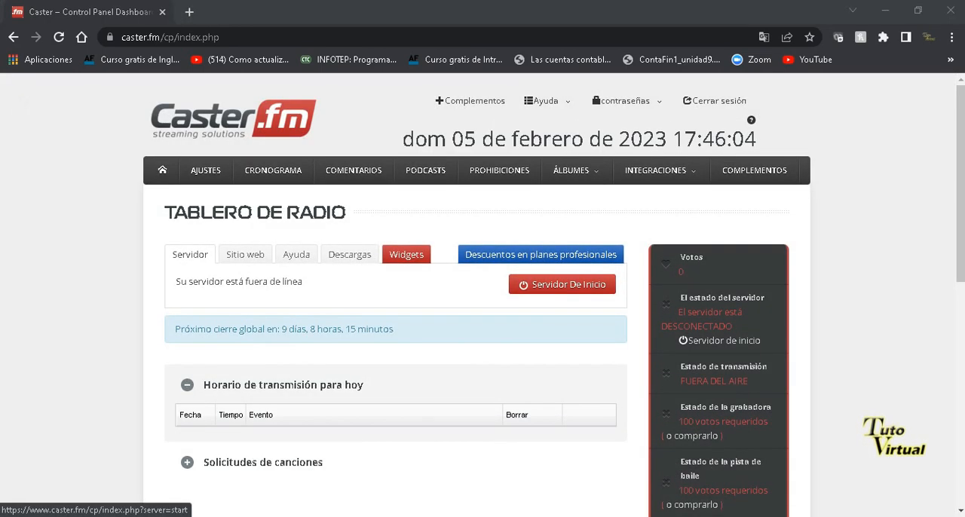
# Start the Caster.fm radio server by entering and submitting the captcha text.
pyautogui.click(532, 281)
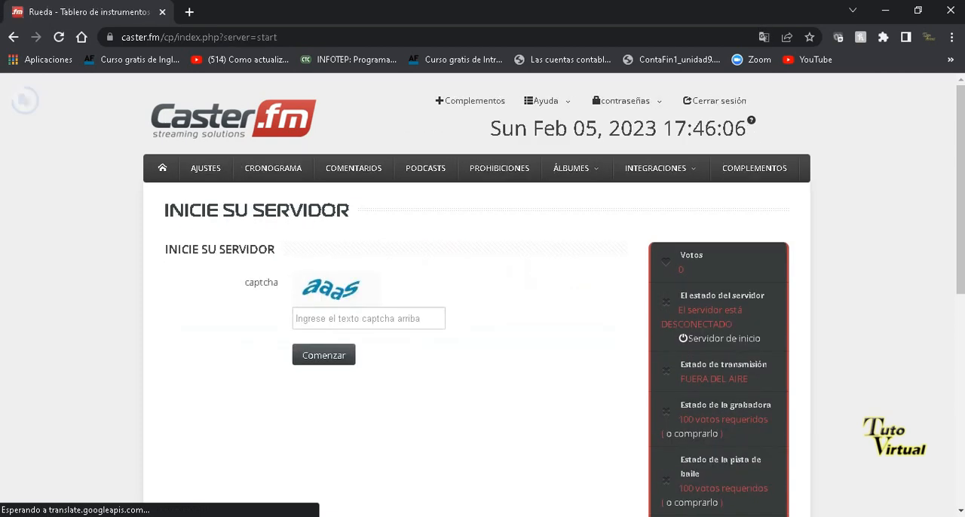
pyautogui.write('aaas')
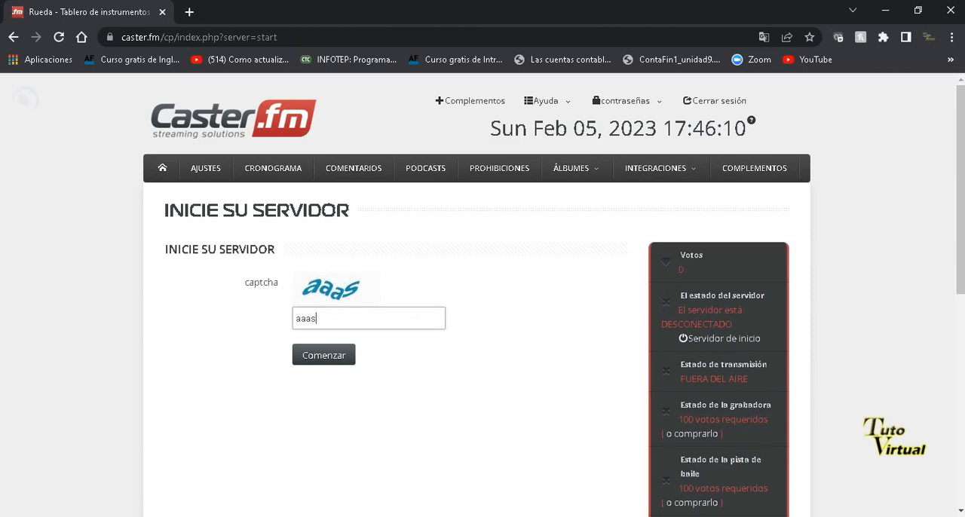
pyautogui.click(324, 357)
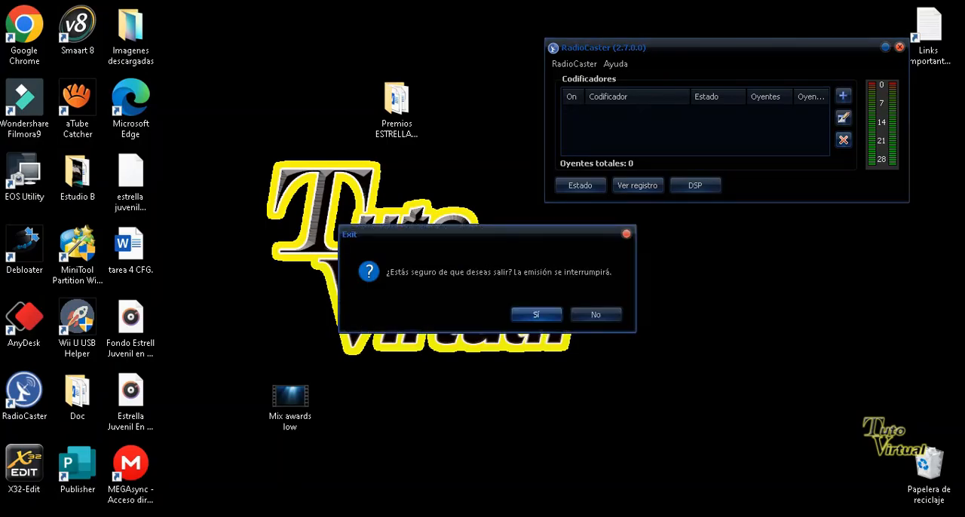
# Confirm exiting RadioCaster, and examine the available bitrates in the Encoder dialog's connection settings.
pyautogui.click(536, 315)
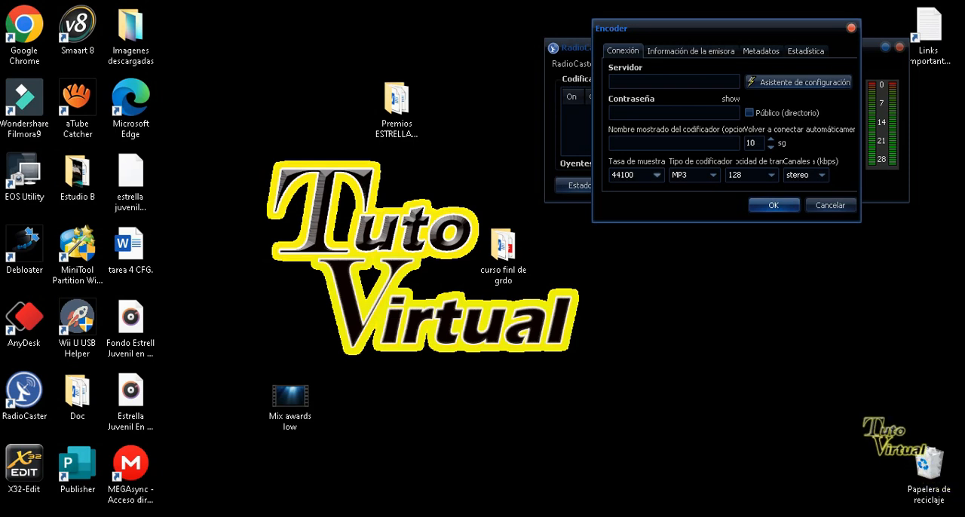
pyautogui.click(771, 175)
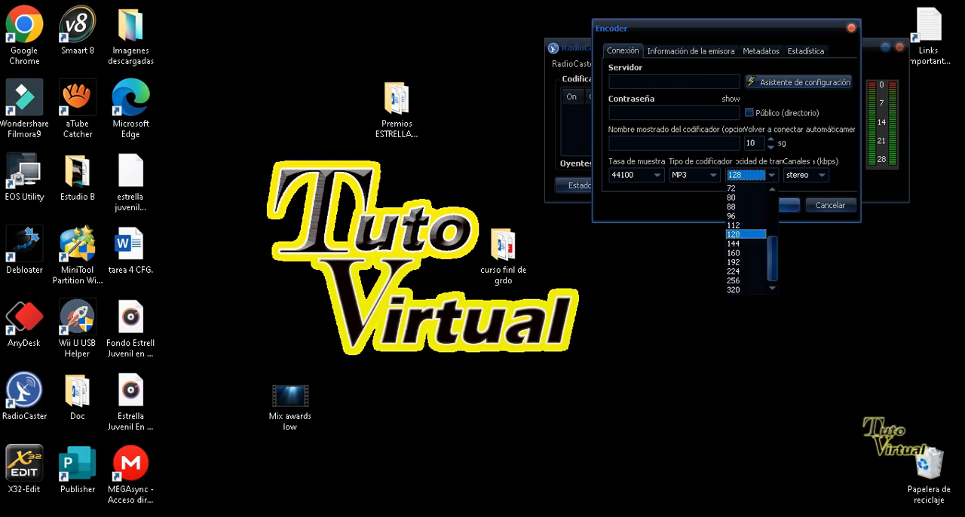
pyautogui.click(770, 174)
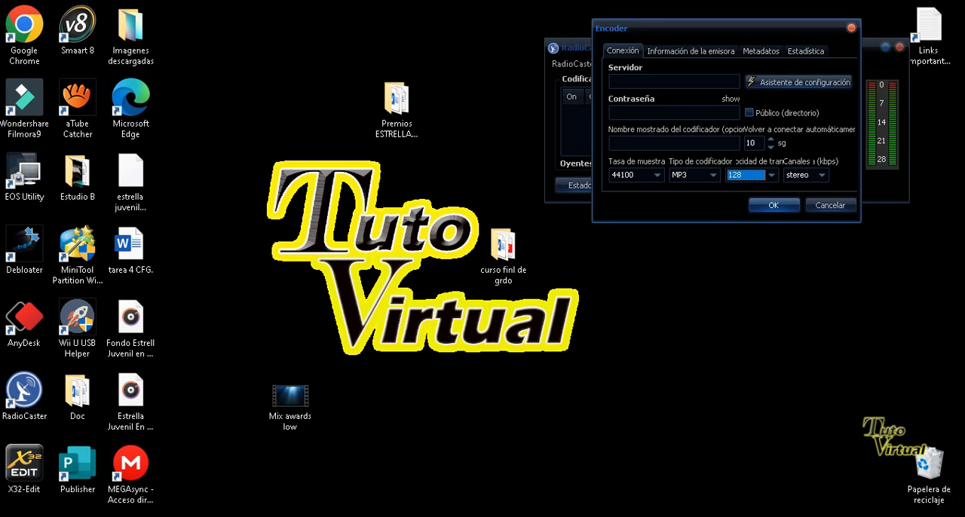
# Copy the server address shaincast.caster.fm from the Caster.fm dashboard into RadioCaster's encoder Servidor field, followed by a colon.
pyautogui.click(560, 516)
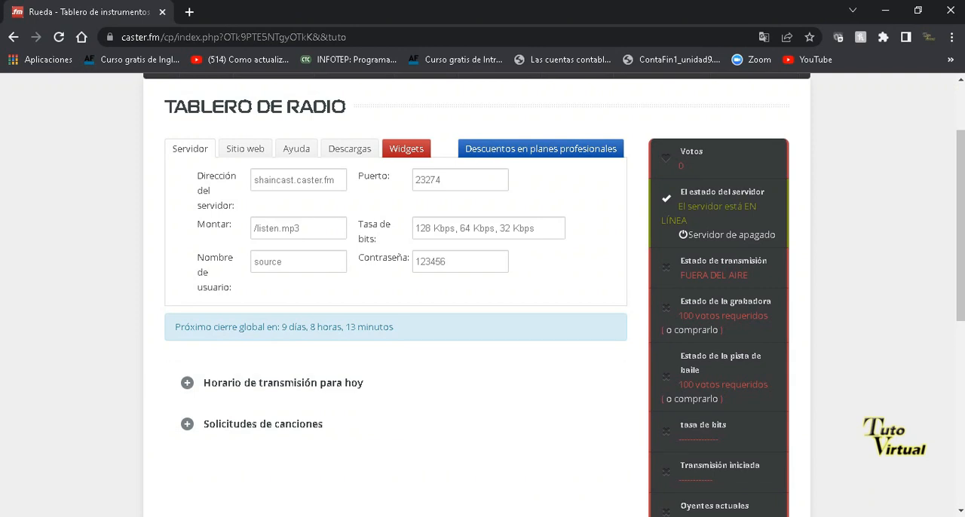
pyautogui.moveTo(336, 180); pyautogui.dragTo(251, 180)
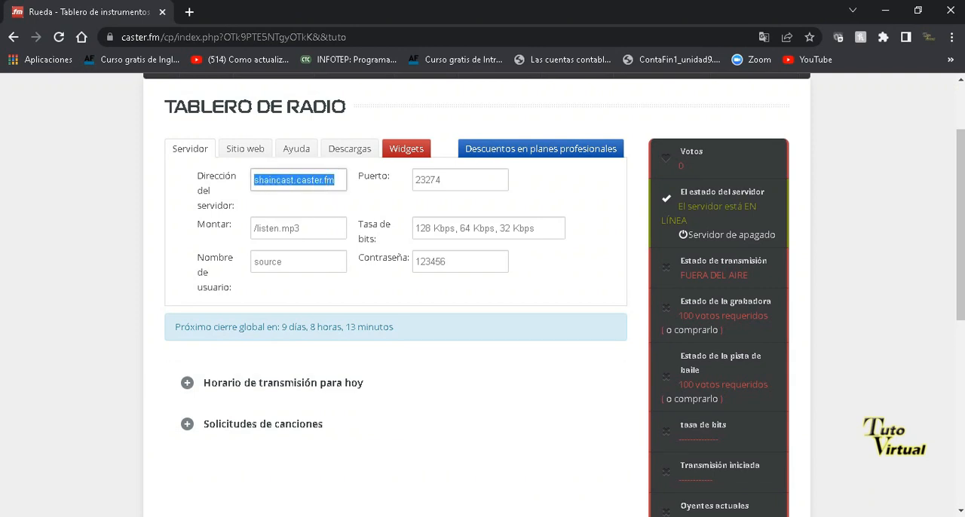
pyautogui.rightClick(264, 176)
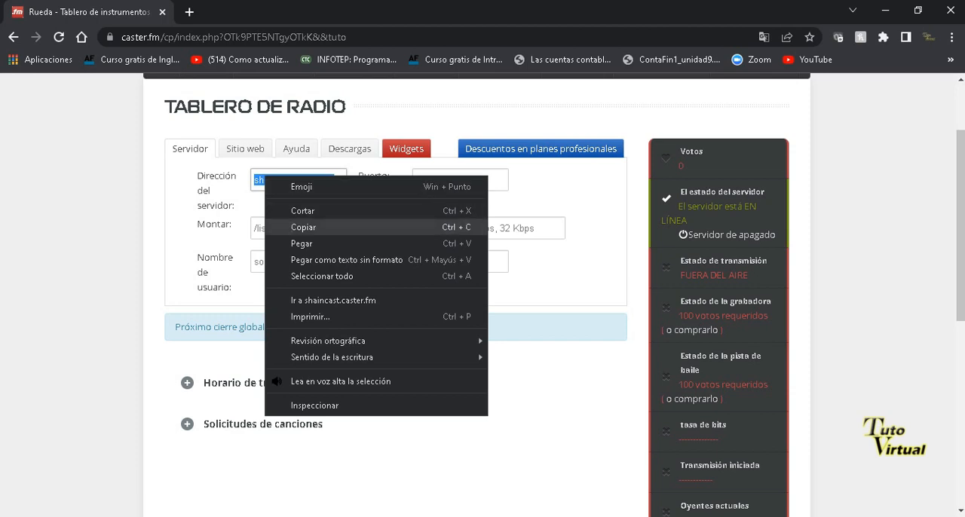
pyautogui.click(305, 227)
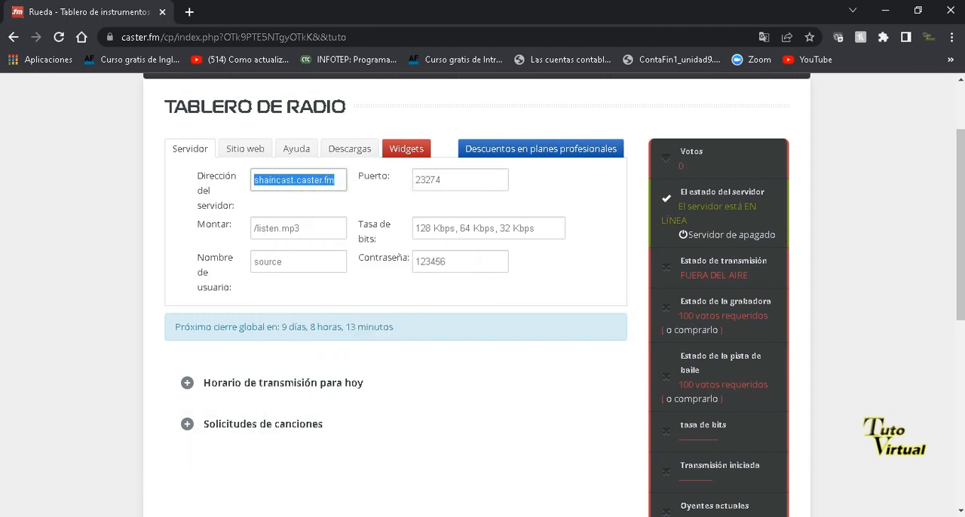
pyautogui.hotkey('alt', 'Tab')
pyautogui.click(649, 82)
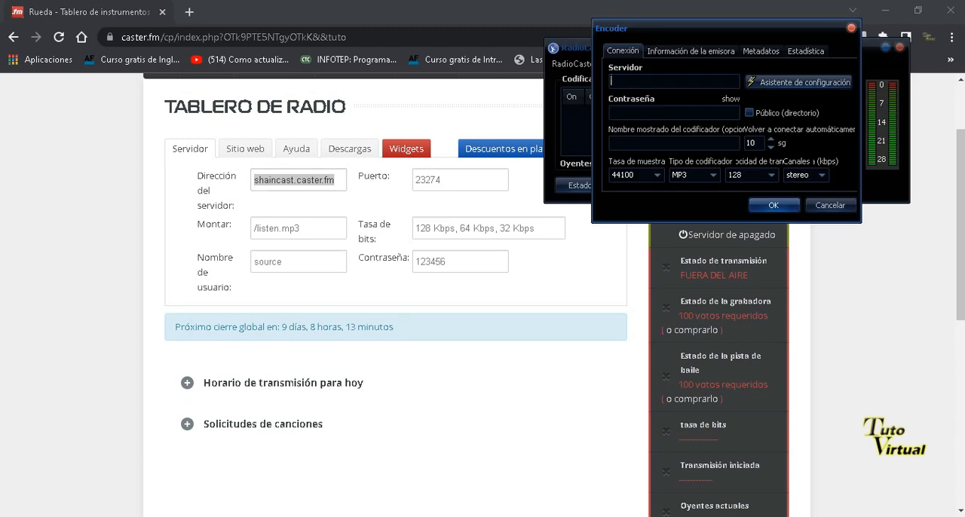
pyautogui.rightClick(646, 82)
pyautogui.click(678, 142)
pyautogui.write(':')
# Copy the port 23274 from the Caster.fm dashboard and append it to the server address in RadioCaster's encoder settings.
pyautogui.doubleClick(438, 180)
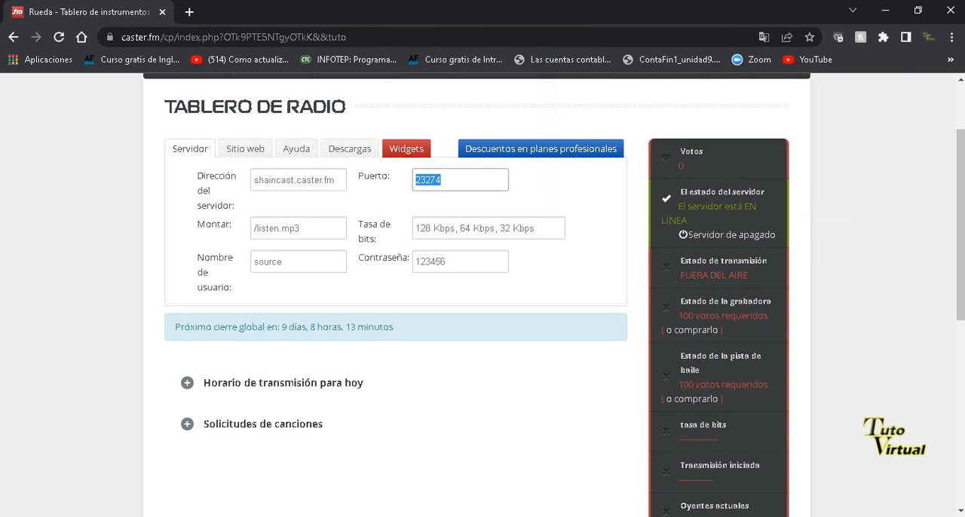
pyautogui.rightClick(420, 180)
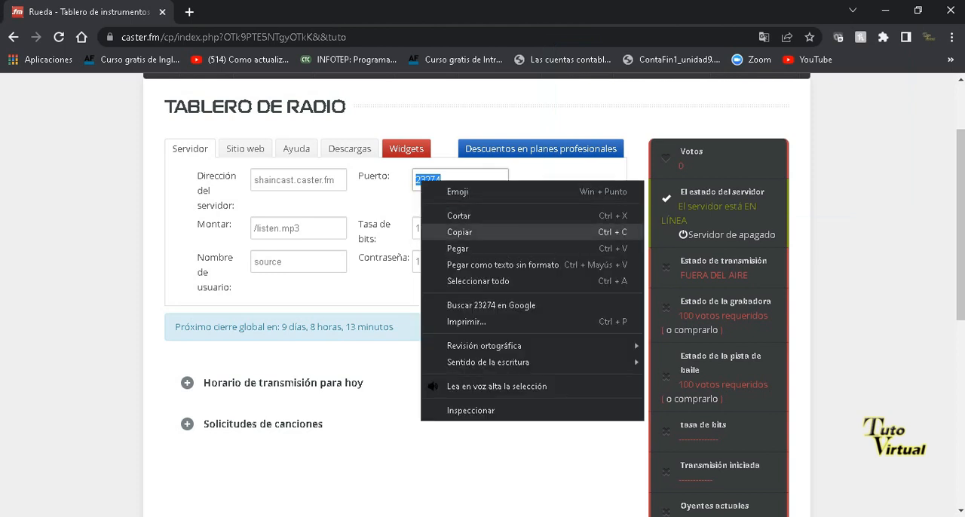
pyautogui.click(459, 232)
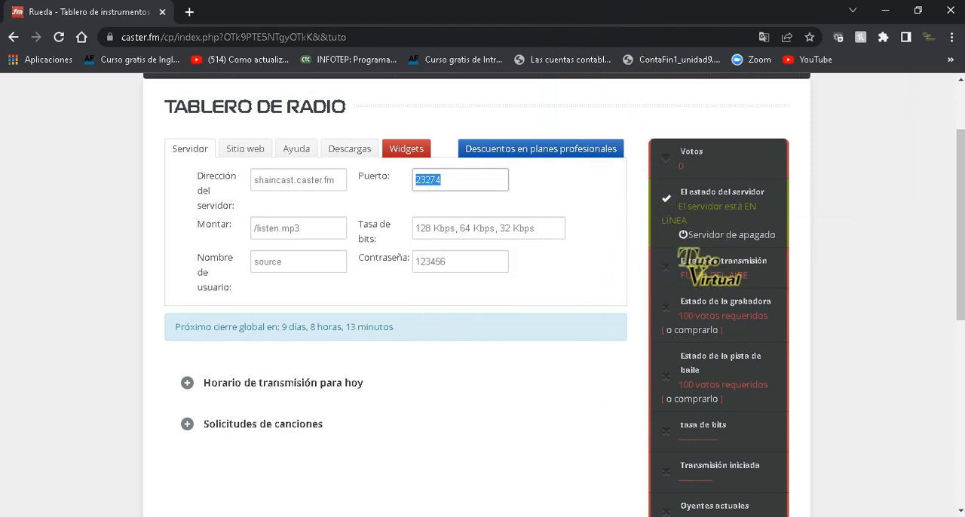
pyautogui.click(652, 516)
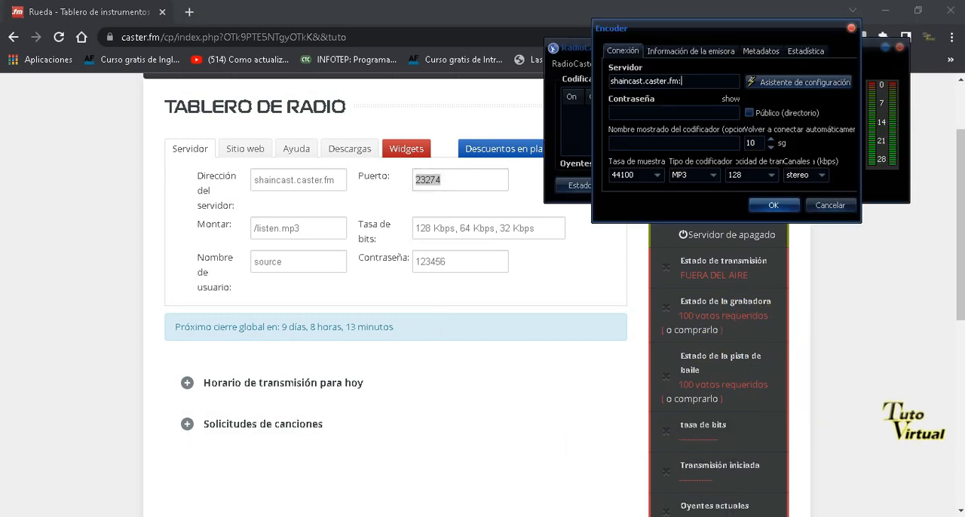
pyautogui.rightClick(684, 84)
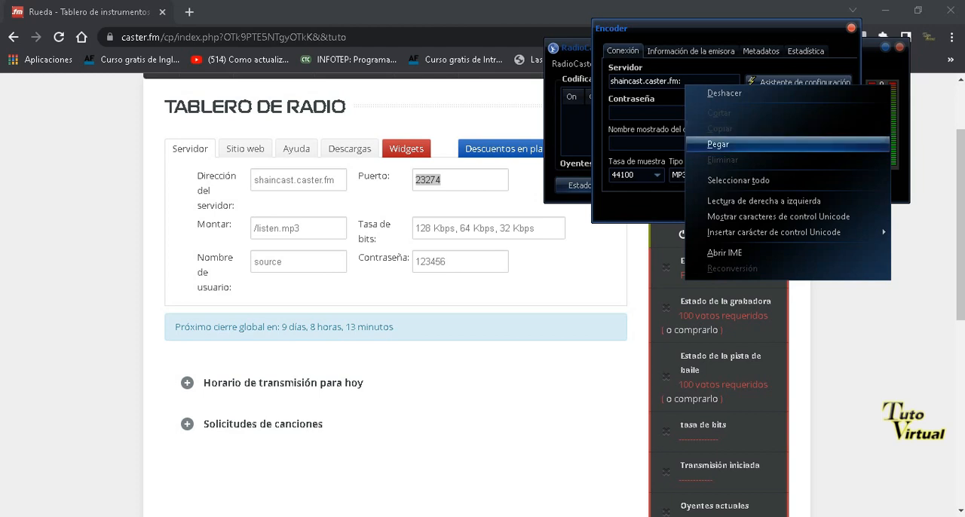
pyautogui.click(718, 144)
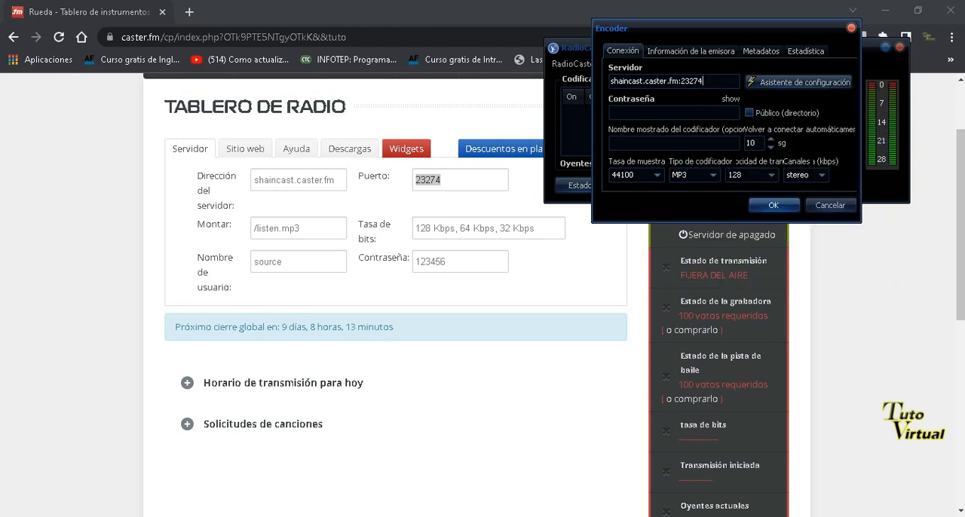
# Copy the mount point /listen.mp3 from the Caster.fm dashboard and append it to the Servidor address in RadioCaster's encoder settings.
pyautogui.moveTo(305, 228); pyautogui.dragTo(252, 229)
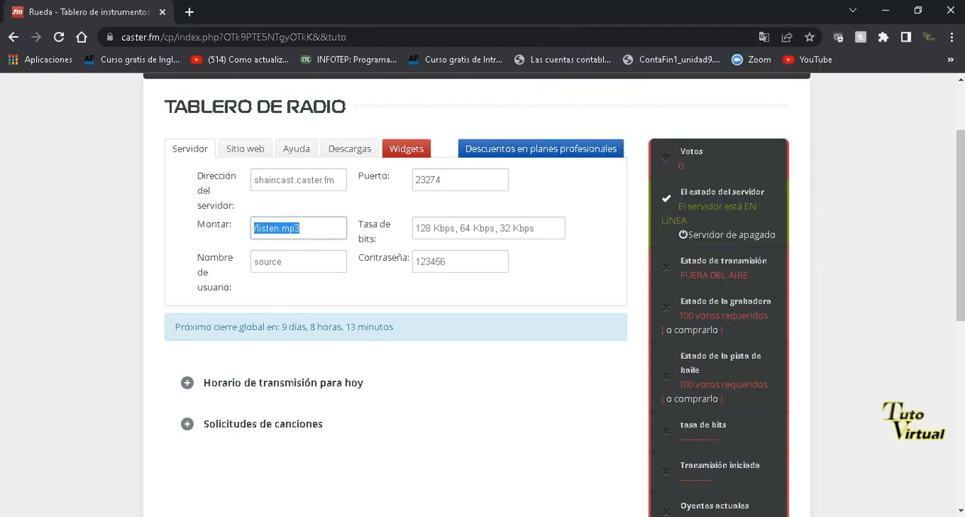
pyautogui.rightClick(283, 227)
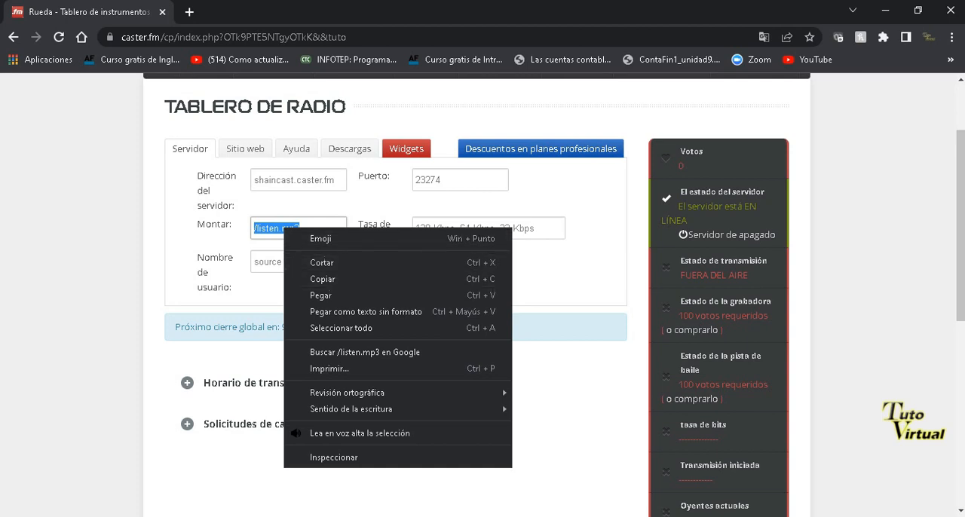
pyautogui.click(254, 227)
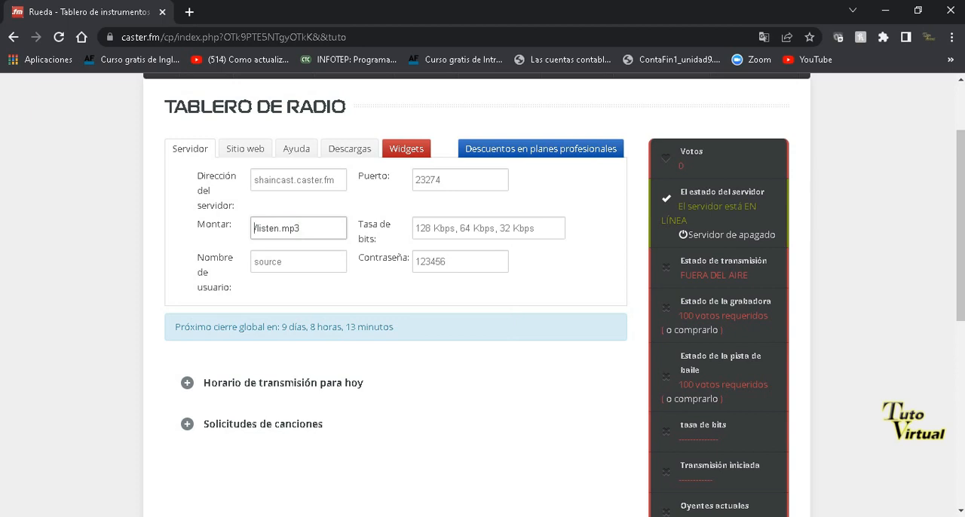
pyautogui.moveTo(300, 228); pyautogui.dragTo(253, 229)
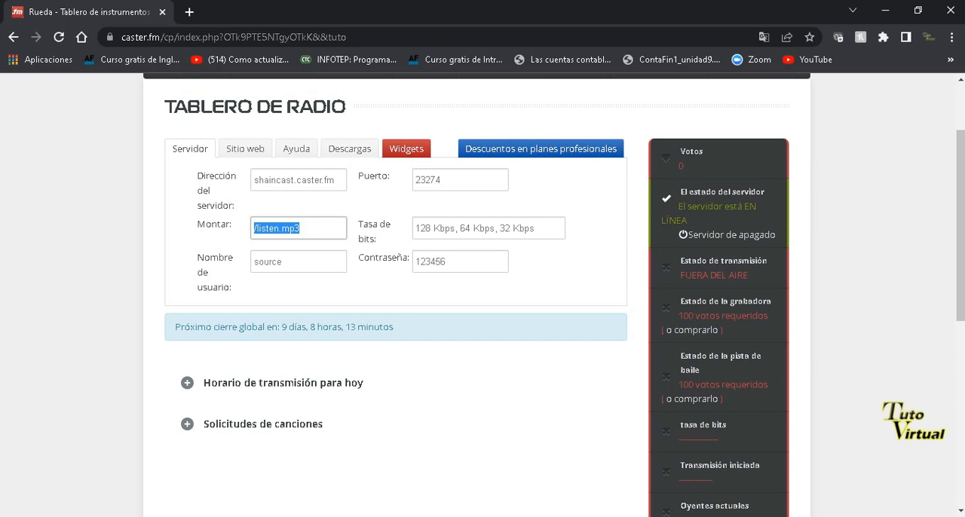
pyautogui.rightClick(260, 229)
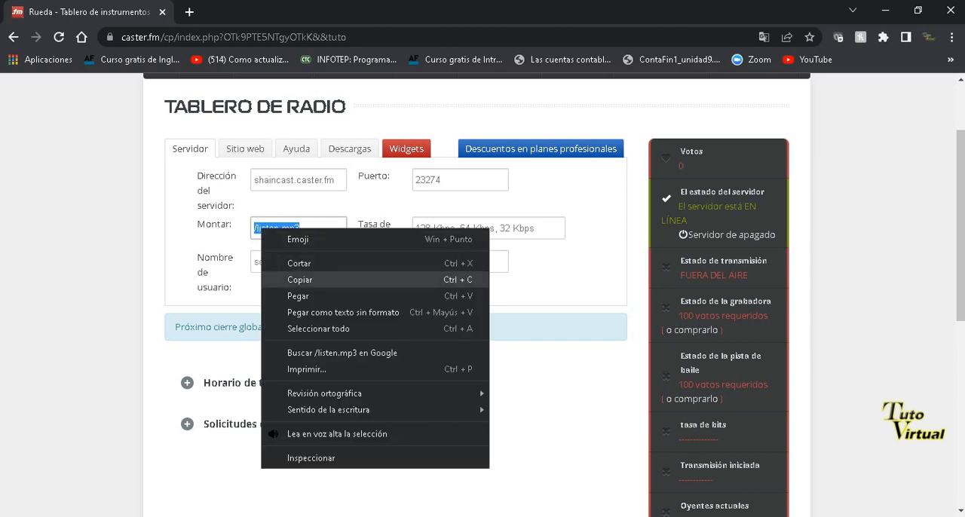
pyautogui.click(300, 280)
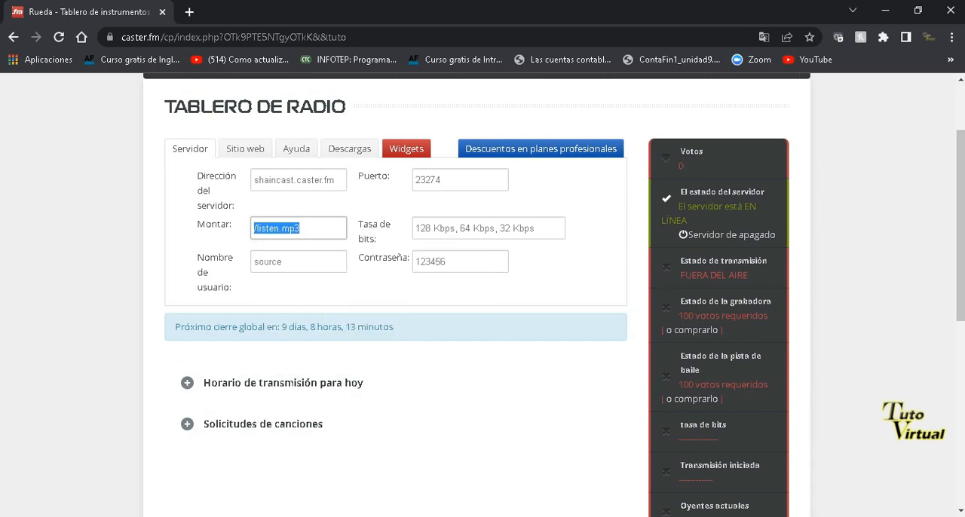
pyautogui.hotkey('alt', 'Tab')
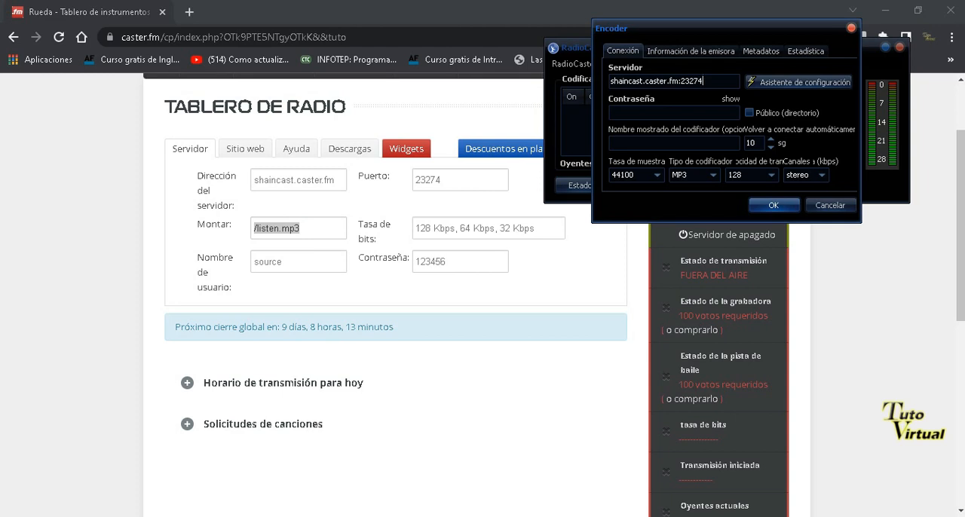
pyautogui.rightClick(708, 80)
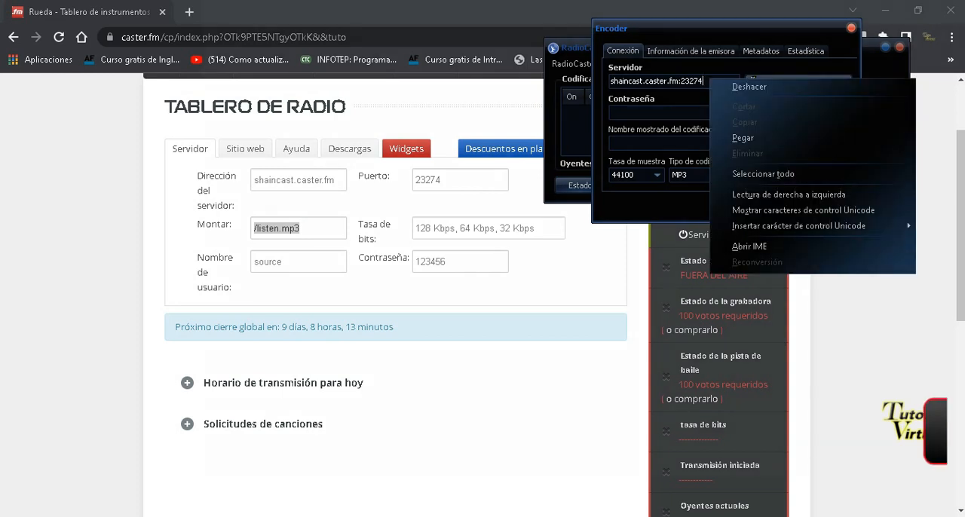
pyautogui.click(742, 138)
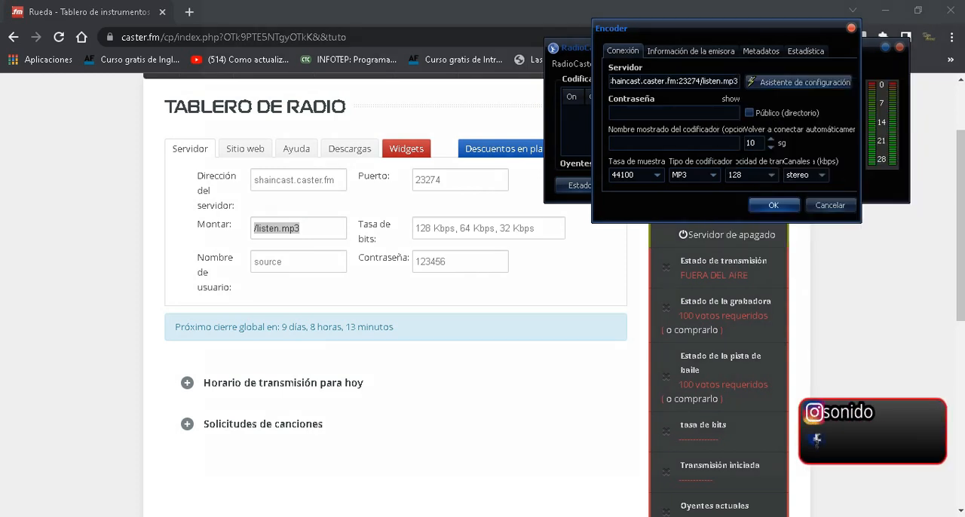
# Copy the server password from the Caster.fm dashboard into the Contraseña field of RadioCaster's encoder settings.
pyautogui.click(673, 112)
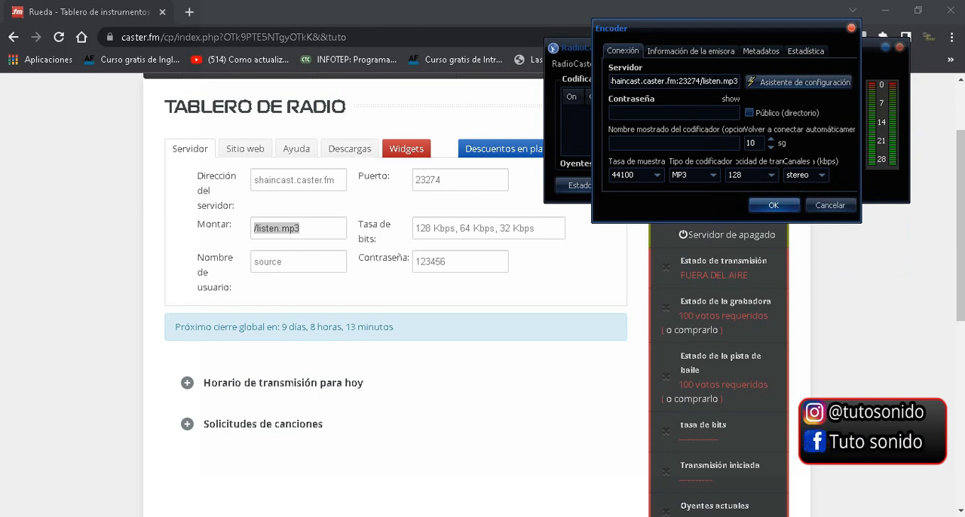
pyautogui.moveTo(446, 262); pyautogui.dragTo(415, 261)
pyautogui.rightClick(424, 260)
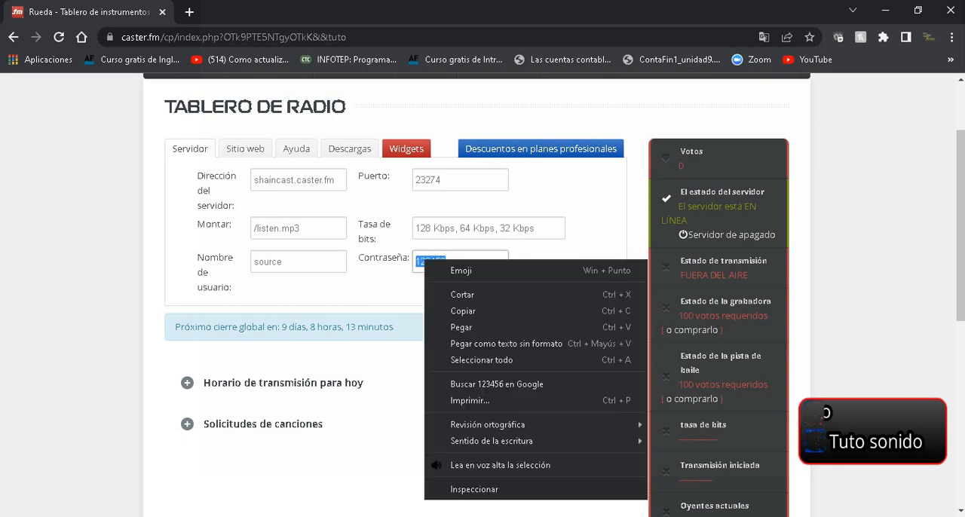
pyautogui.click(463, 310)
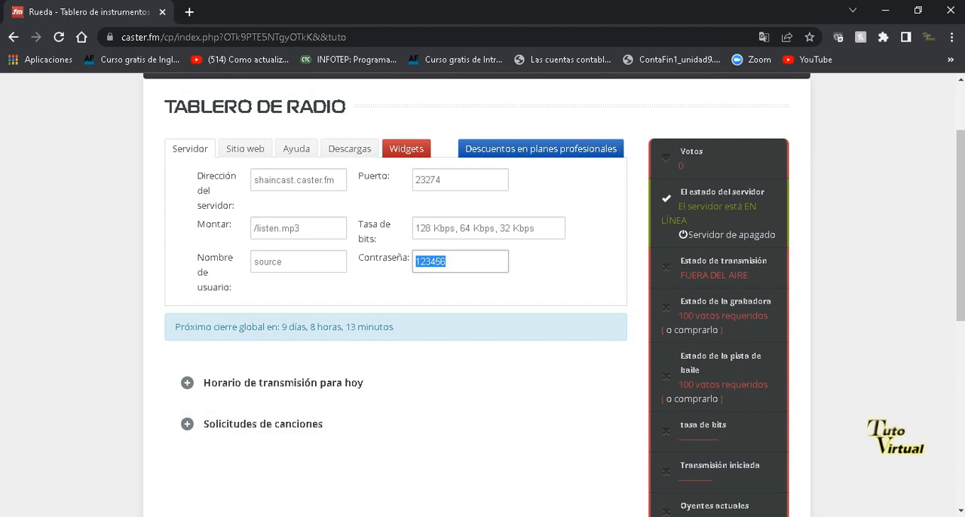
pyautogui.hotkey('alt', 'Tab')
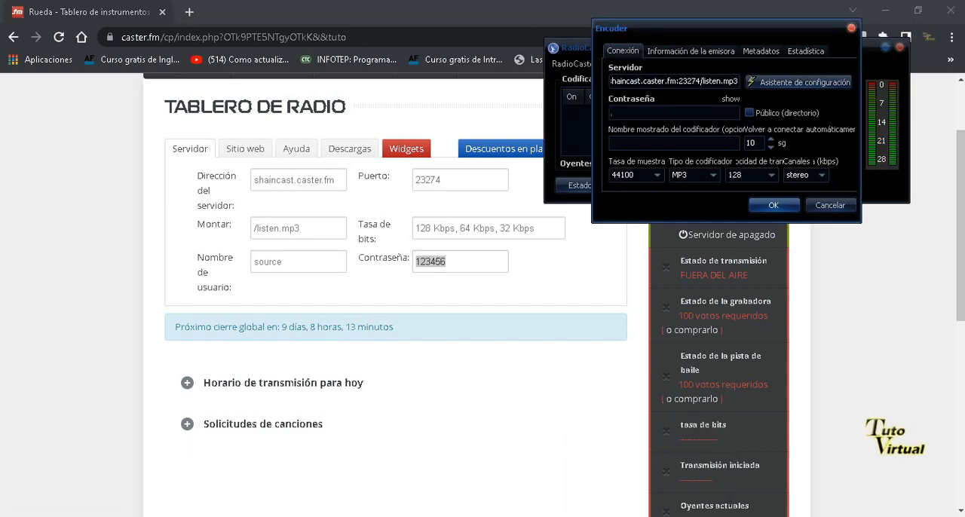
pyautogui.rightClick(630, 111)
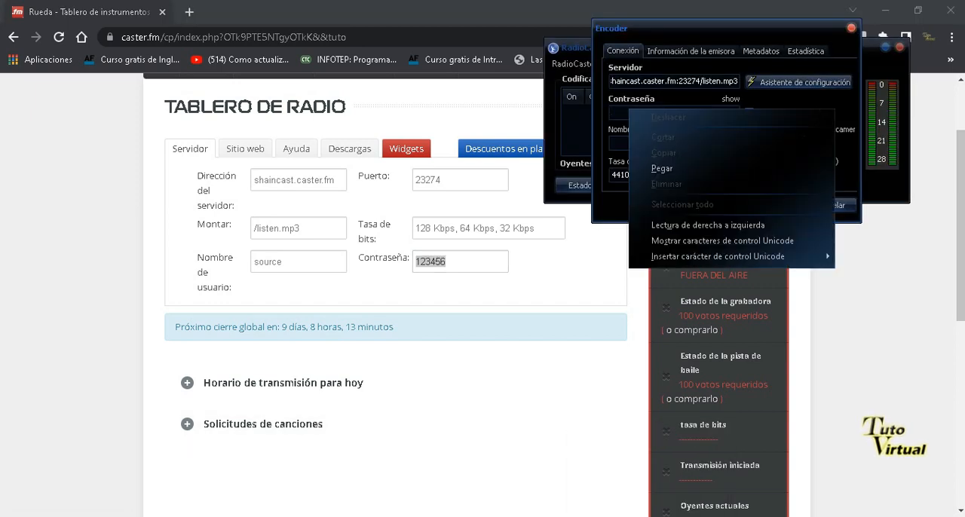
pyautogui.click(650, 159)
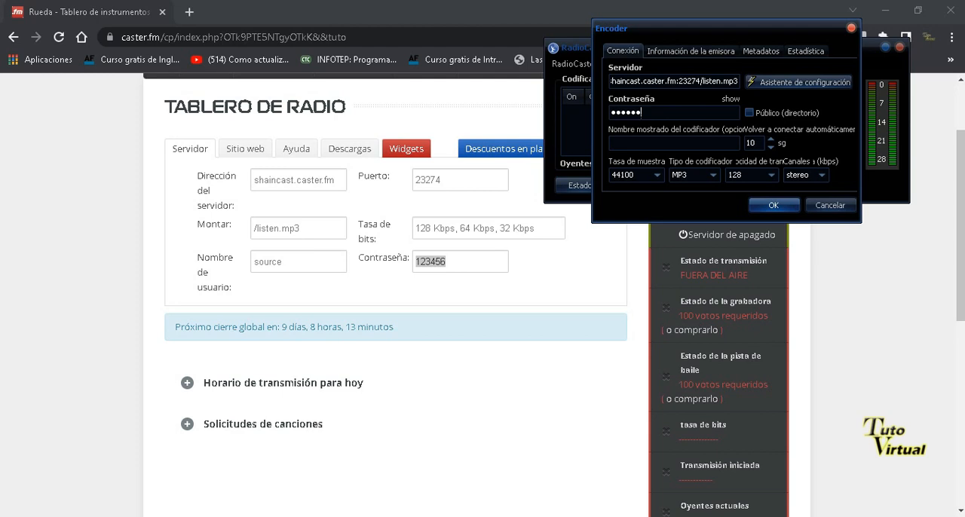
# Set the encoder's display name to Tuto Radio and save the encoder.
pyautogui.click(641, 143)
pyautogui.write('Tuto Raa')
pyautogui.press('BackSpace')
pyautogui.write('dio')
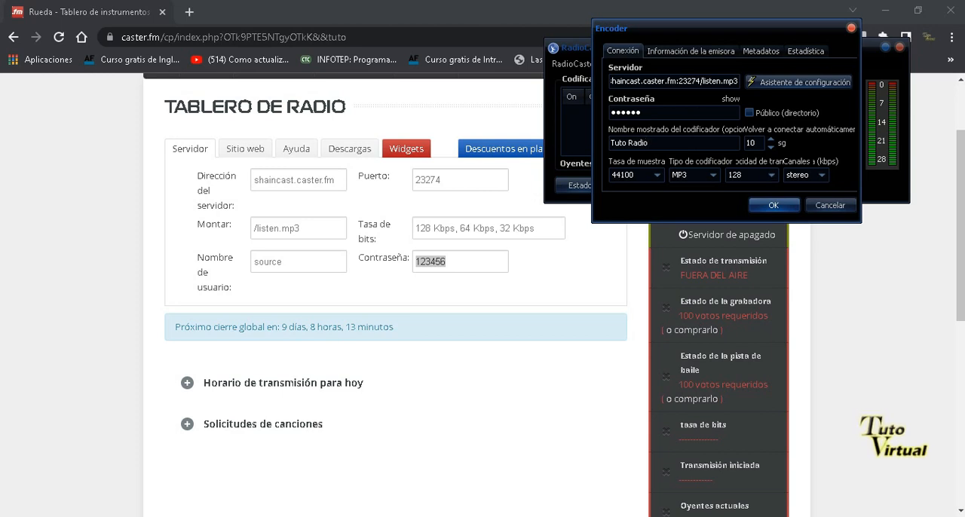
pyautogui.click(774, 205)
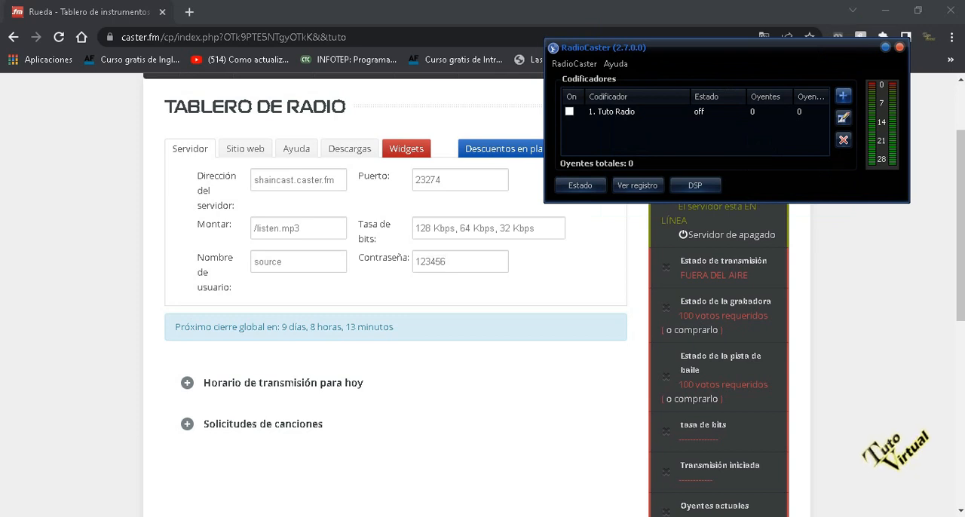
# Turn on the Tuto Radio encoder, then reload the Caster.fm dashboard and dismiss the discount offer.
pyautogui.click(569, 112)
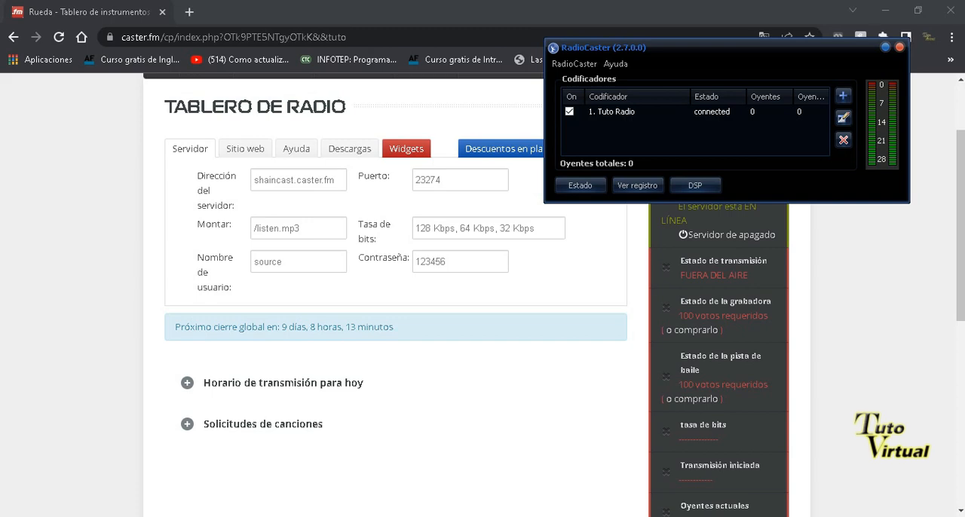
pyautogui.press('F5')
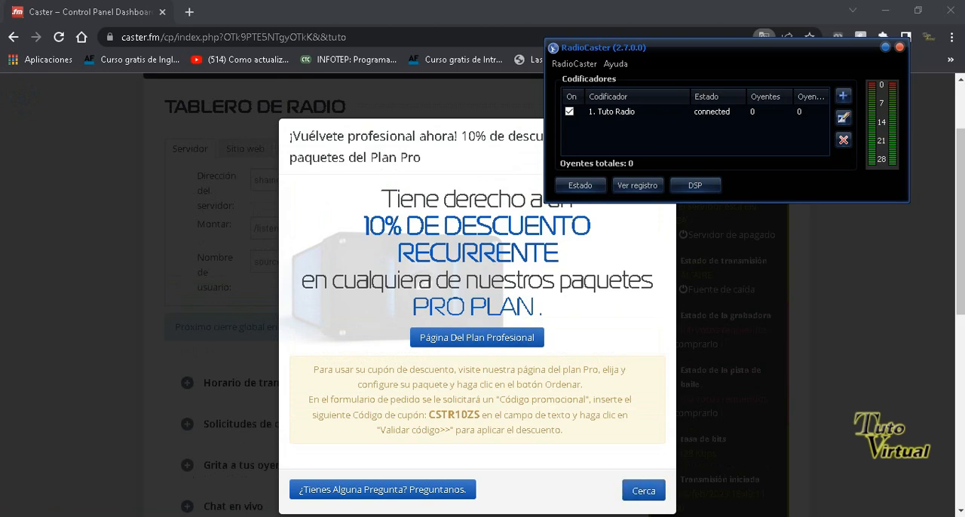
pyautogui.click(644, 490)
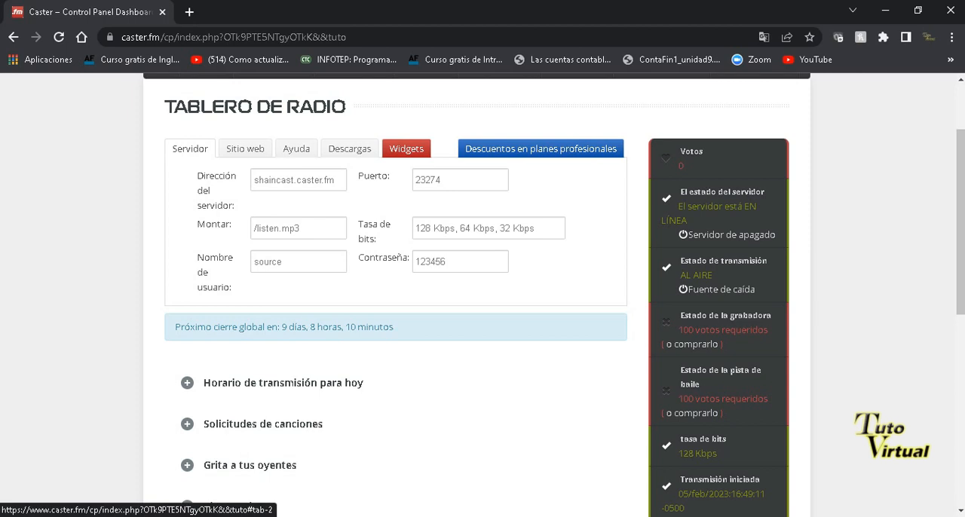
# Copy the radio's website address //tuto.Caster.fm/ from the dashboard and open it in a new browser tab.
pyautogui.click(244, 149)
pyautogui.moveTo(431, 180); pyautogui.dragTo(360, 180)
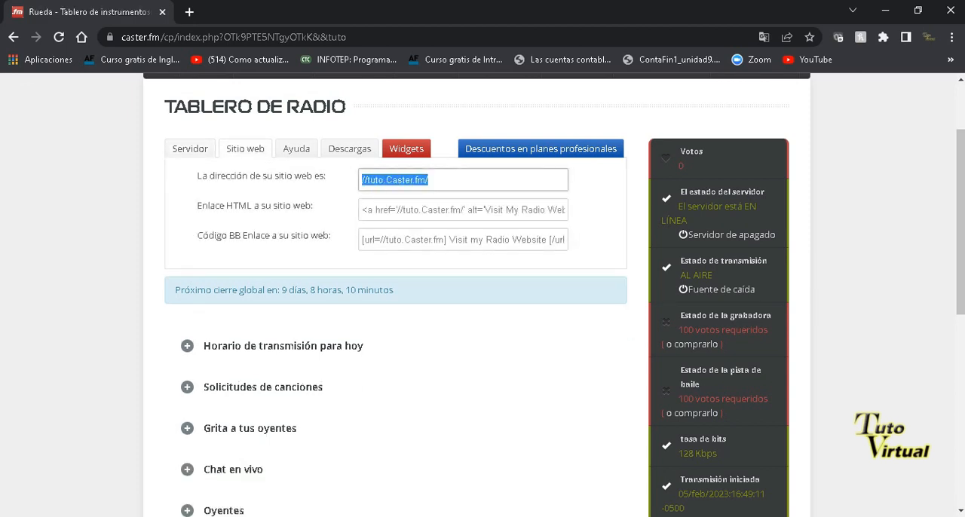
pyautogui.rightClick(382, 179)
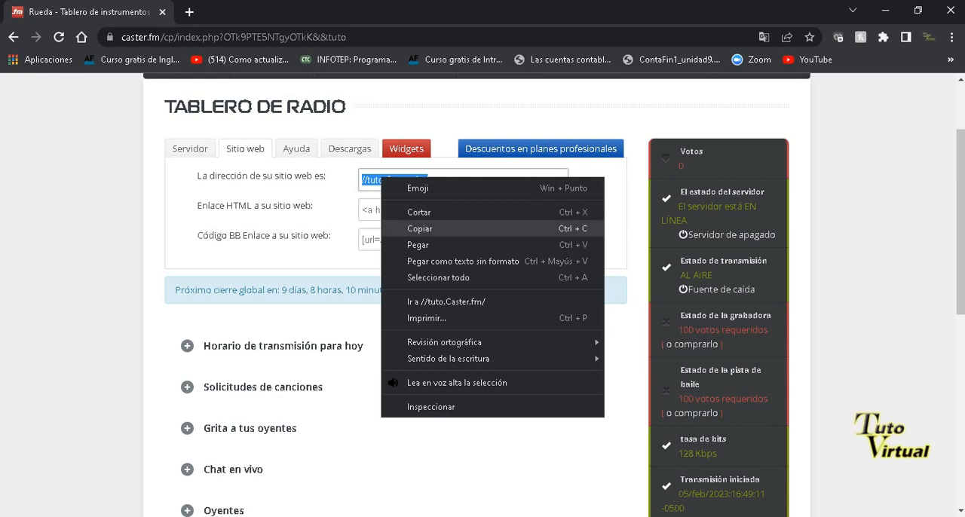
pyautogui.click(420, 228)
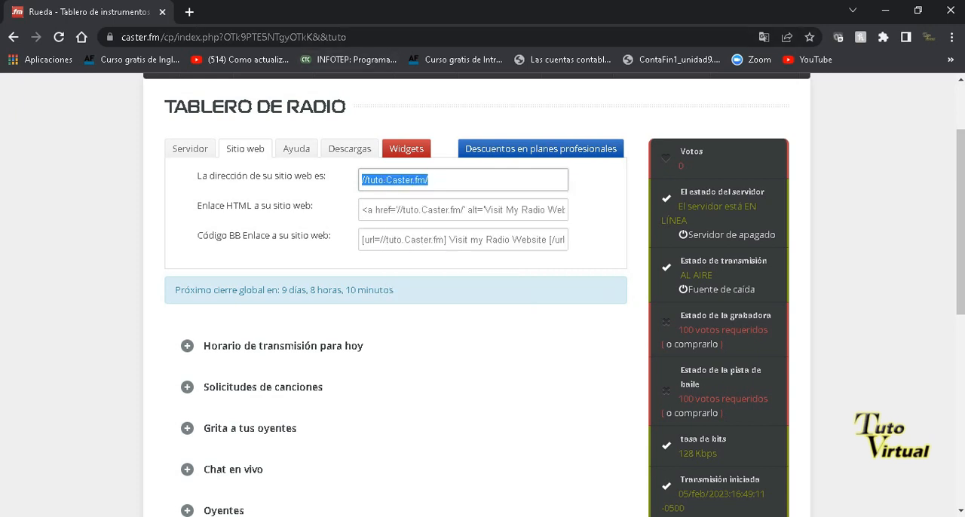
pyautogui.click(189, 12)
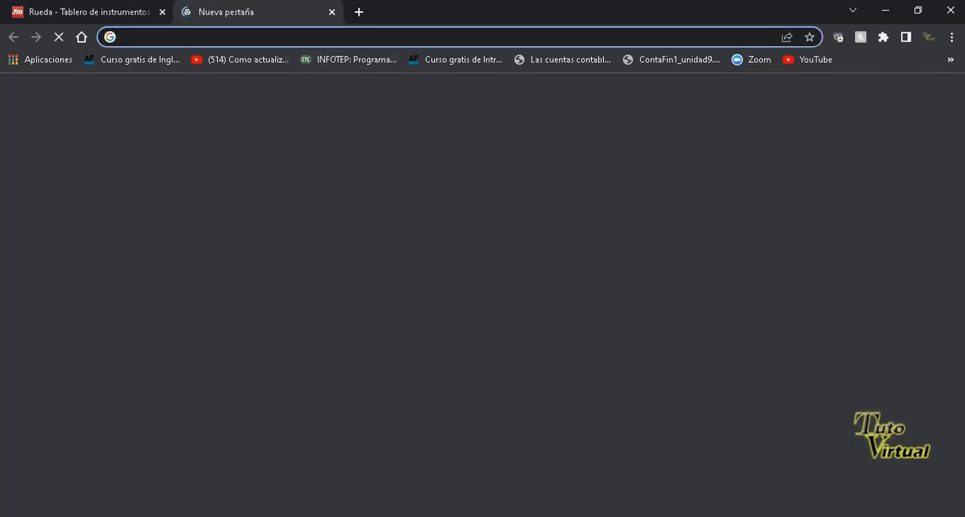
pyautogui.click(239, 35)
pyautogui.rightClick(239, 35)
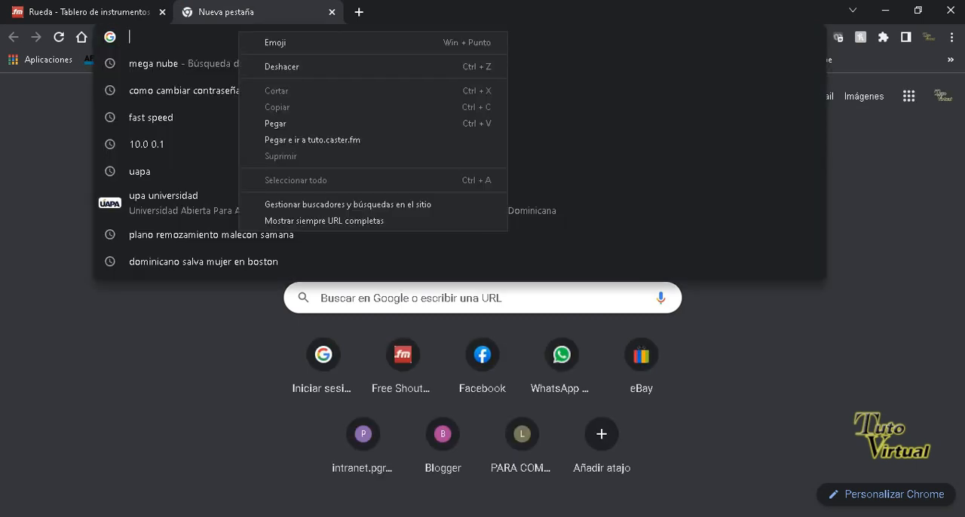
pyautogui.click(275, 123)
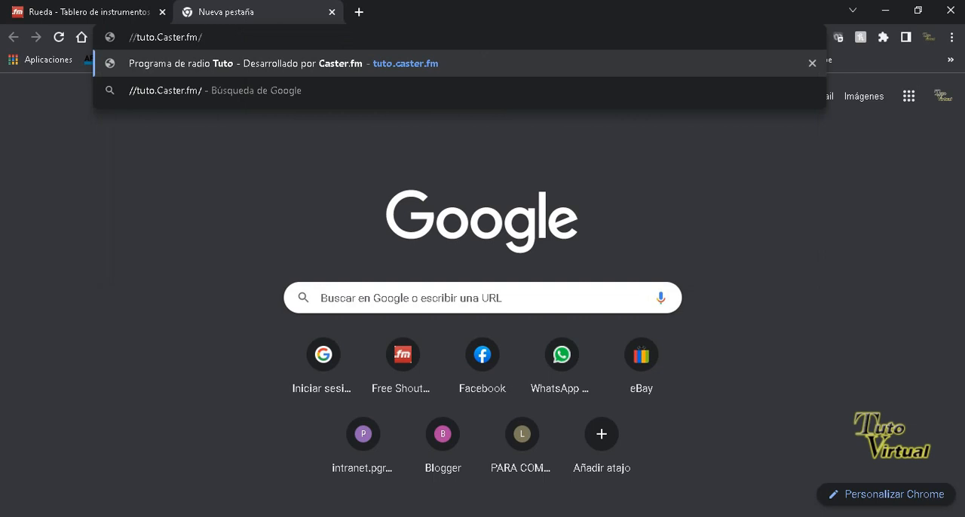
pyautogui.press('Return')
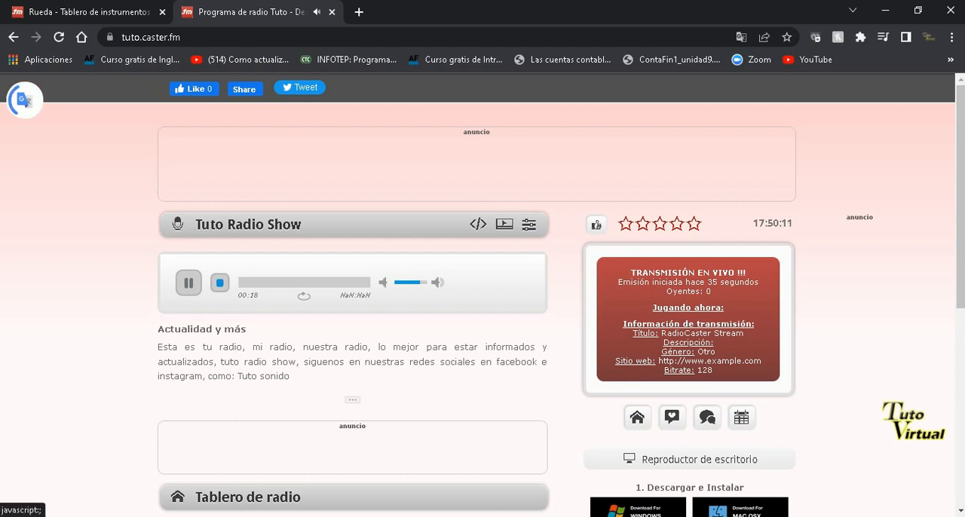
# Stop the live playback on the Tuto Radio Show page and close that page.
pyautogui.click(219, 283)
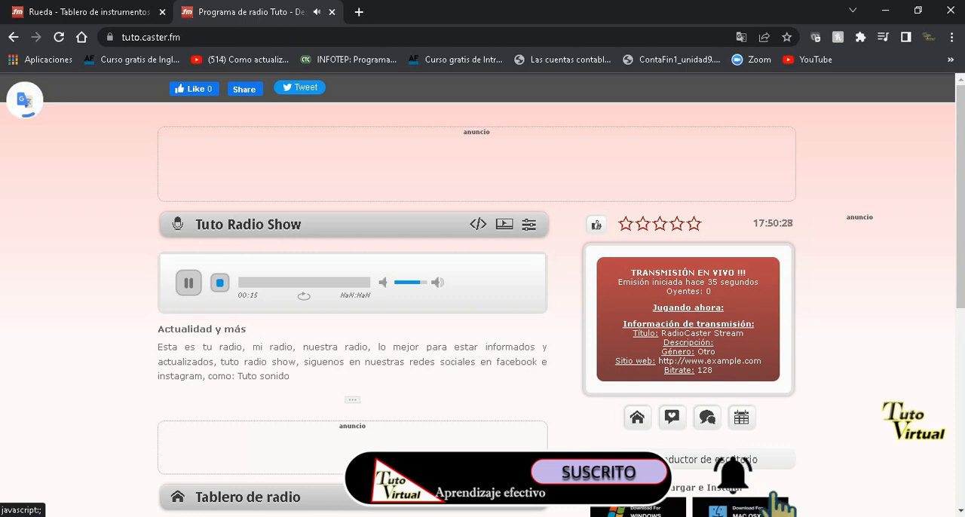
pyautogui.click(220, 282)
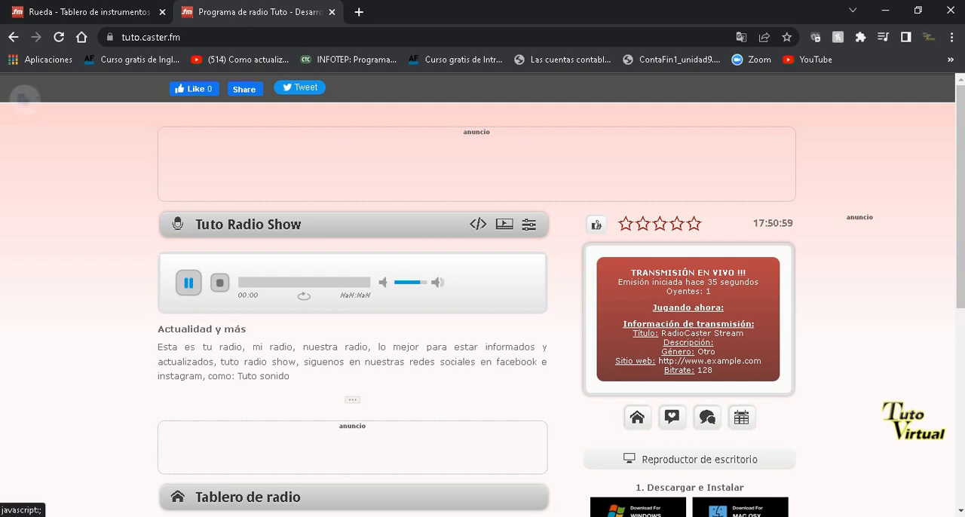
pyautogui.hotkey('ctrl', 'w')
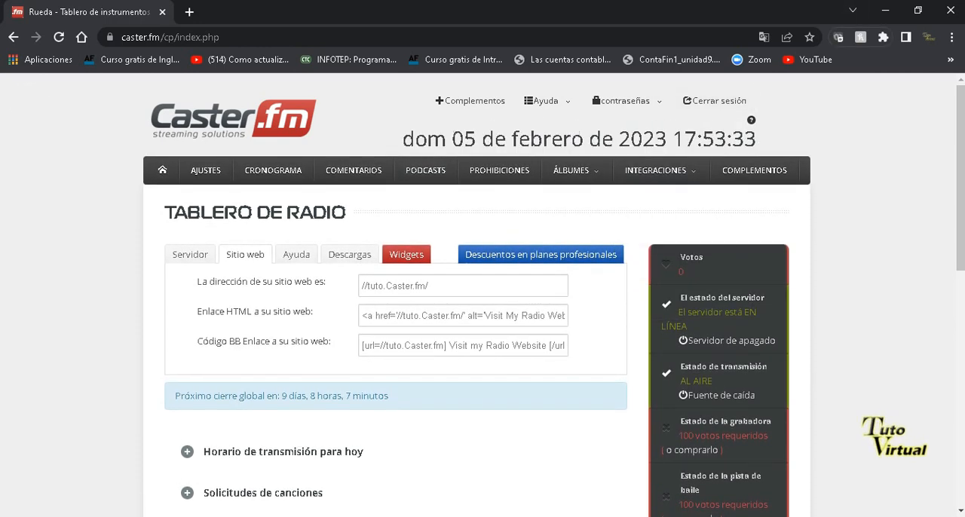
# Shut down the radio server by submitting the captcha text, and log out of Caster.fm after dismissing the discount offer.
pyautogui.click(726, 340)
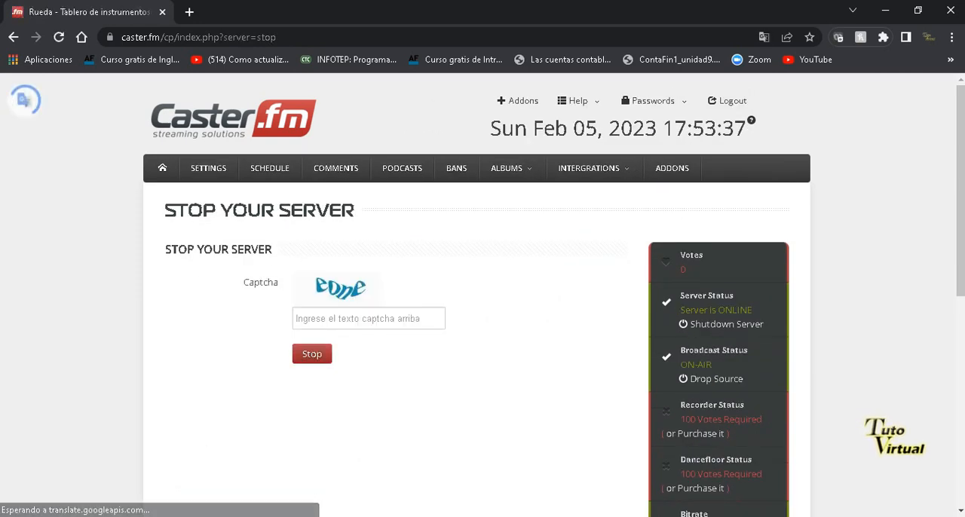
pyautogui.write('eone')
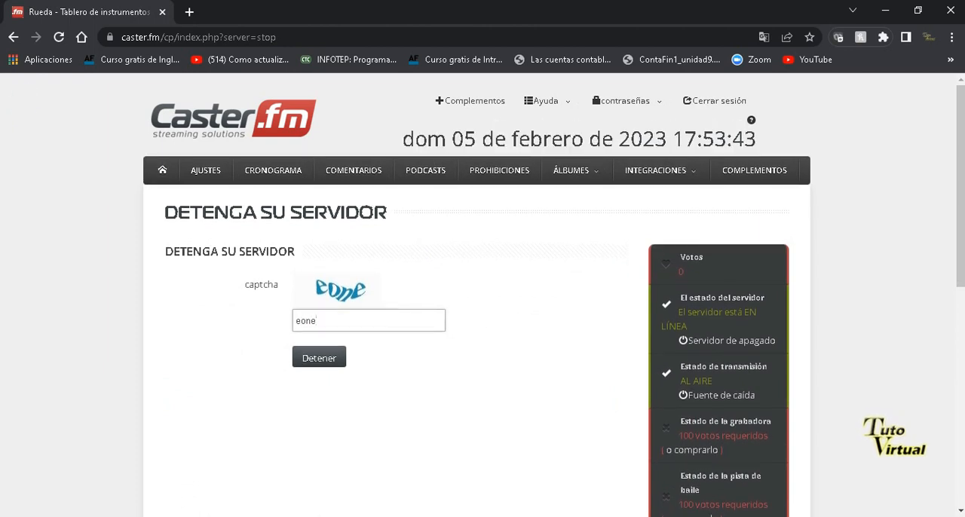
pyautogui.press('Return')
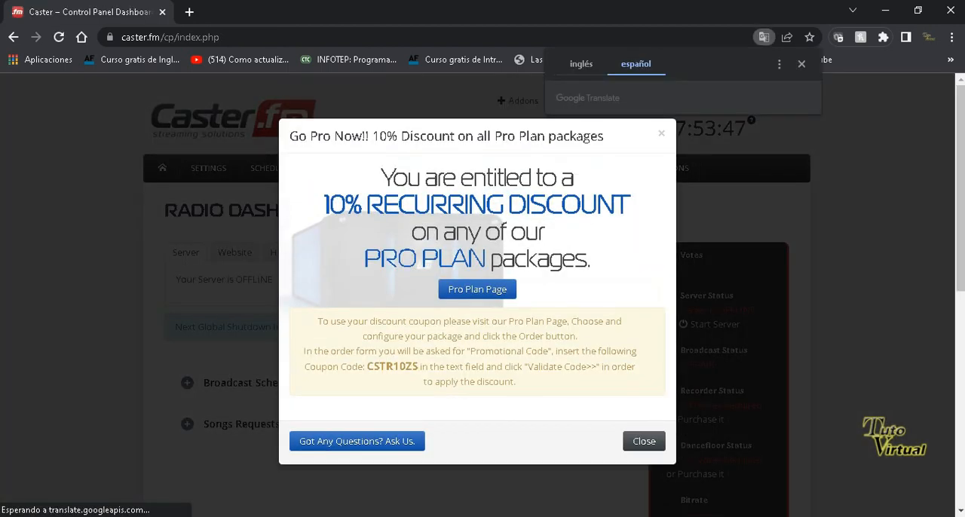
pyautogui.click(643, 490)
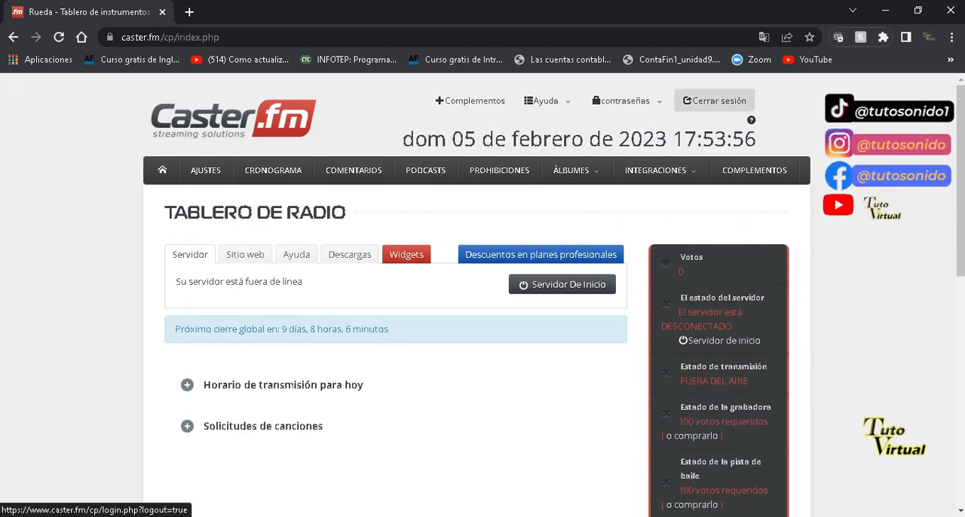
pyautogui.click(714, 100)
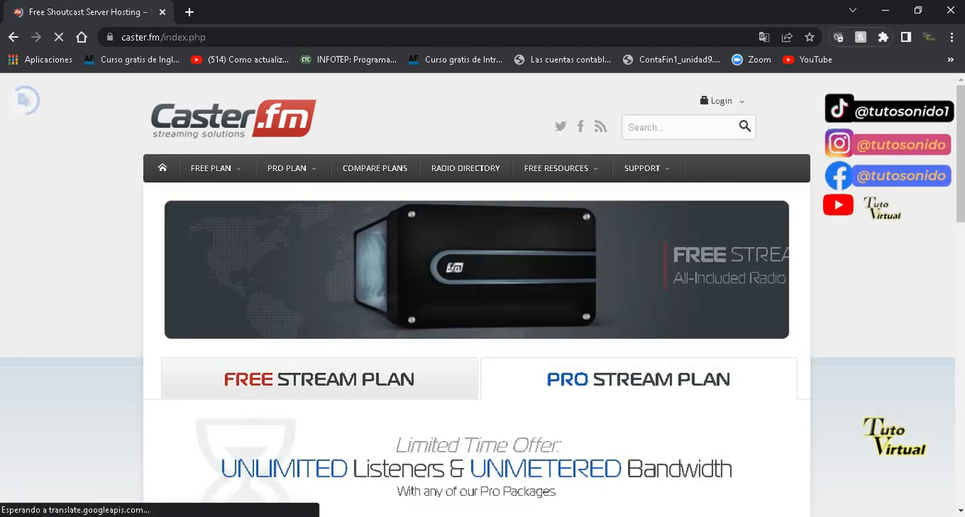